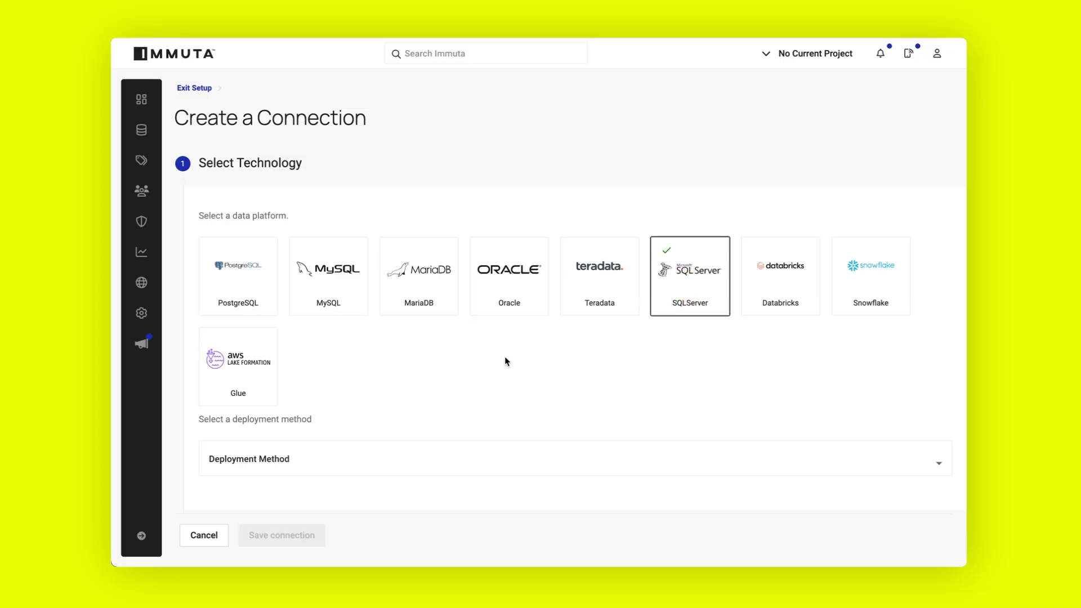
# Step: Select Azure SQL Server as the deployment method for the new SQL Server connection
pyautogui.scroll(-2, 191, 391)
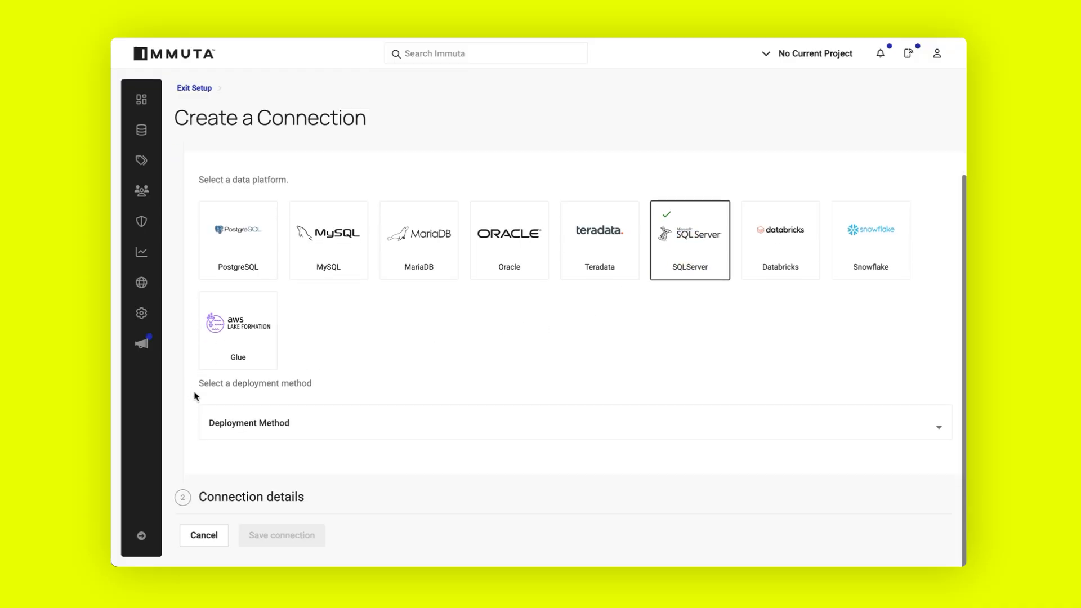
pyautogui.click(212, 414)
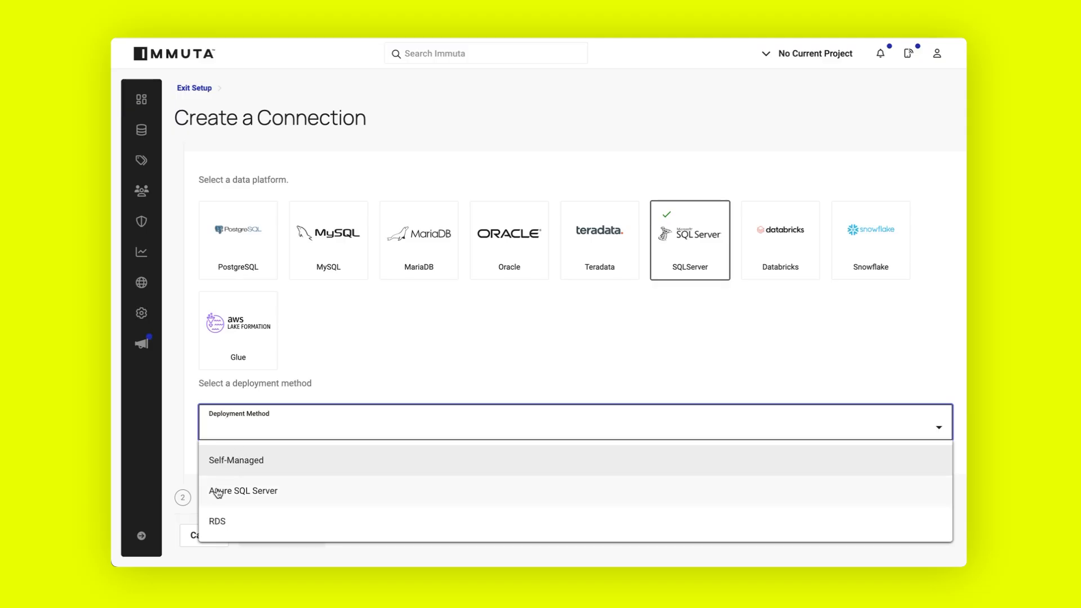
pyautogui.click(244, 498)
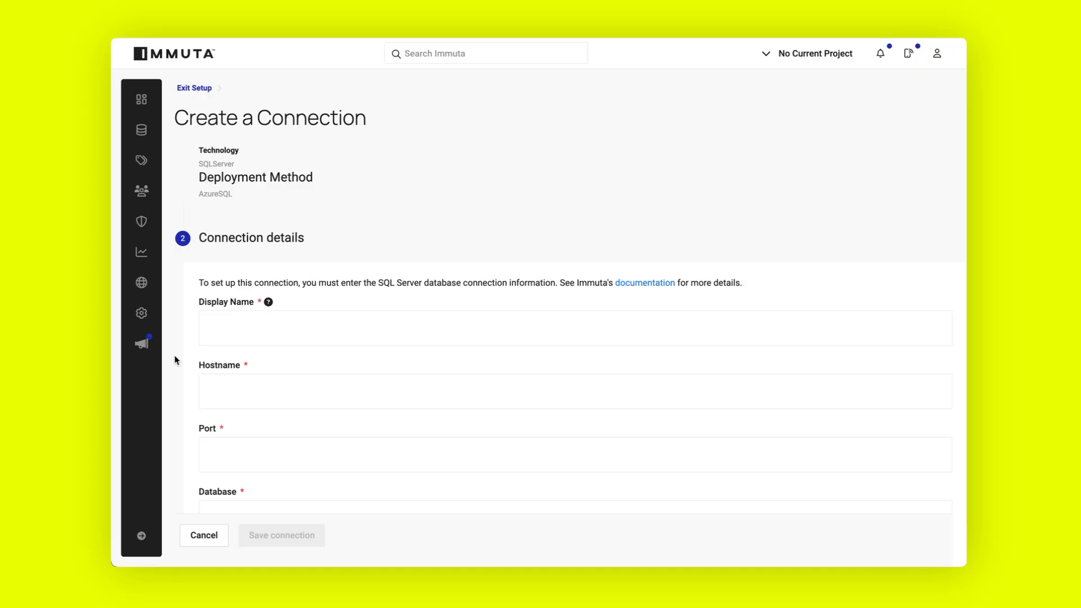
# Step: Review the required connection details and the available authentication methods for the Azure SQL Server connection
pyautogui.scroll(-3, 175, 361)
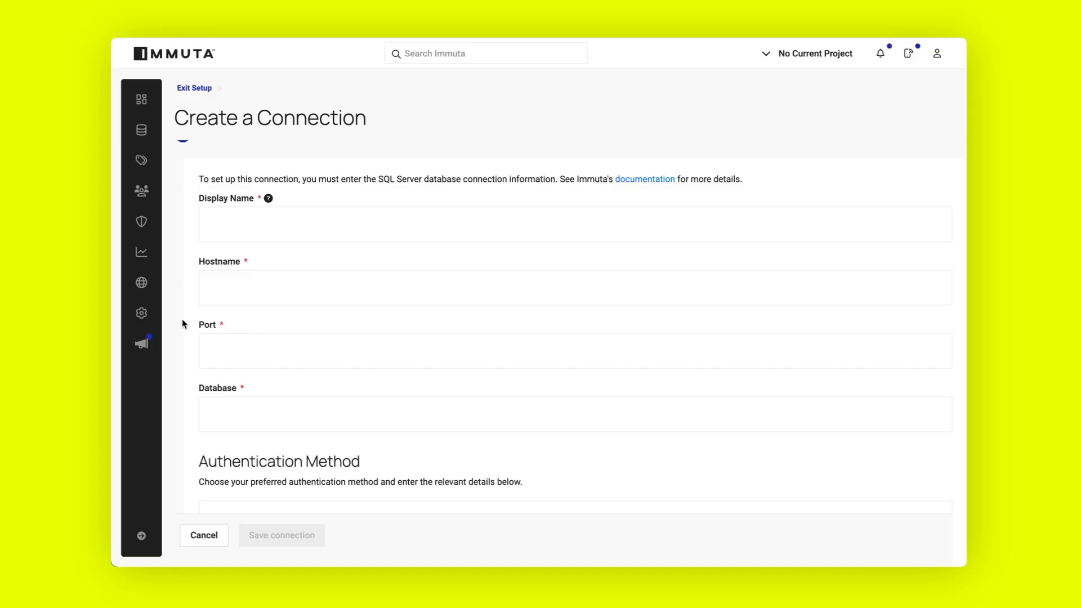
pyautogui.scroll(-3, 182, 320)
pyautogui.scroll(-3, 181, 319)
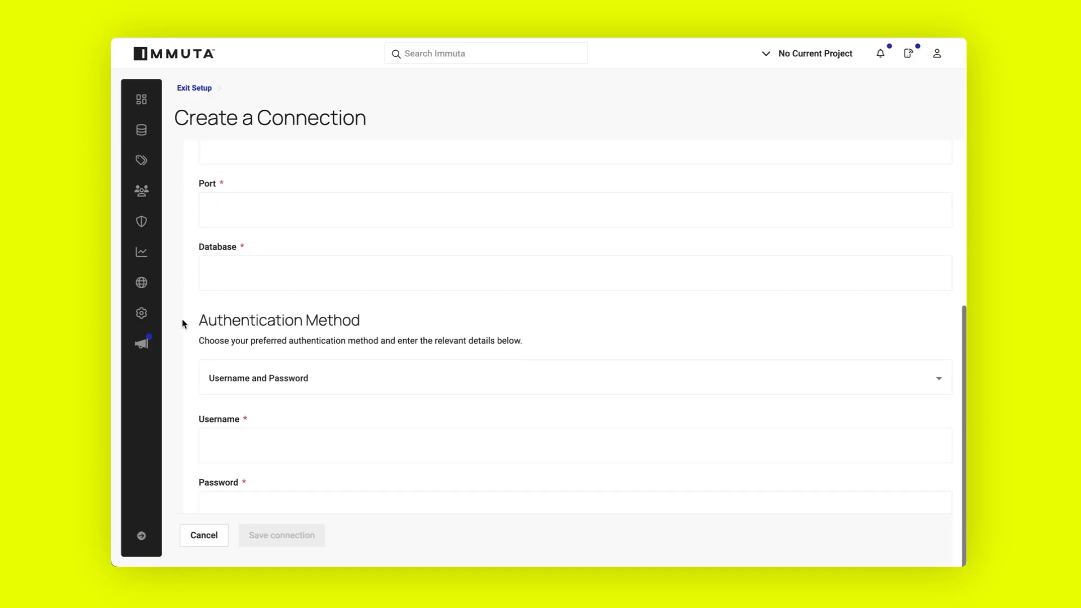
pyautogui.click(243, 349)
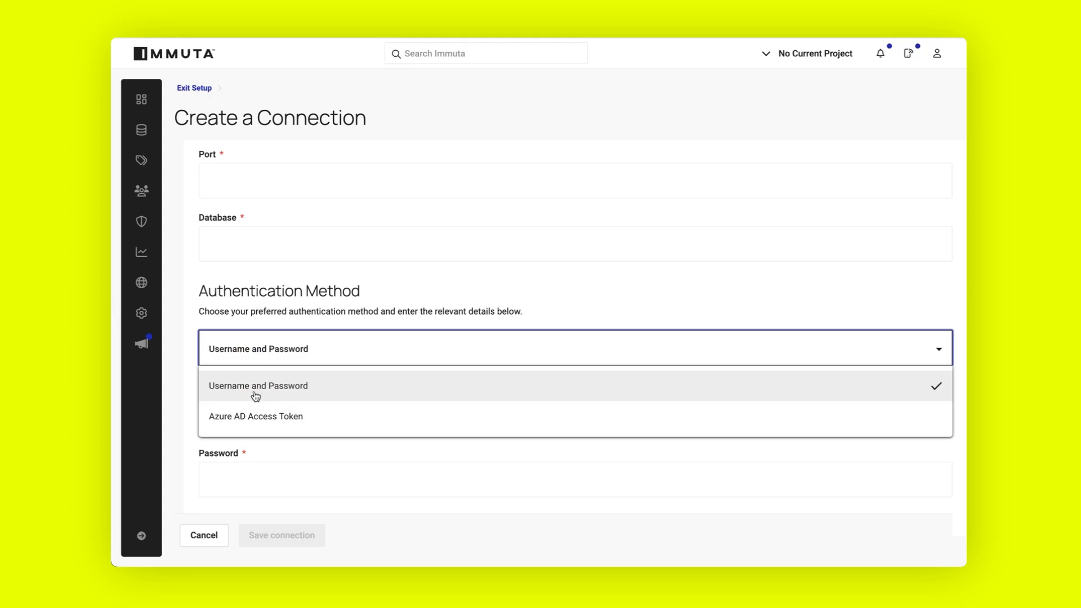
# Step: Leave the connection setup and open the connection information of the existing Azure SQL connection
pyautogui.click(142, 132)
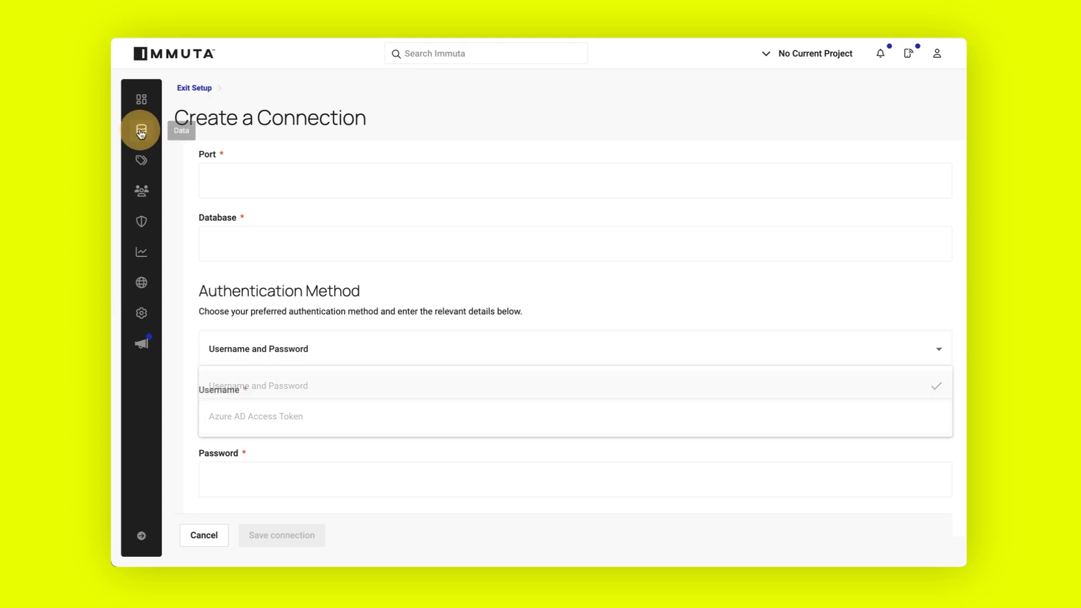
pyautogui.click(142, 133)
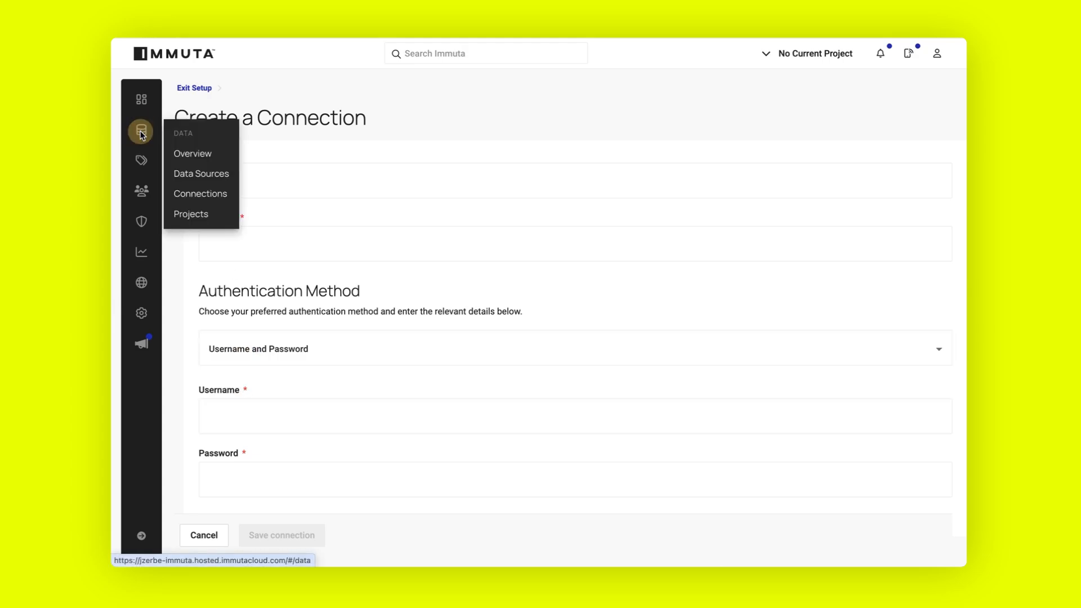
pyautogui.click(187, 195)
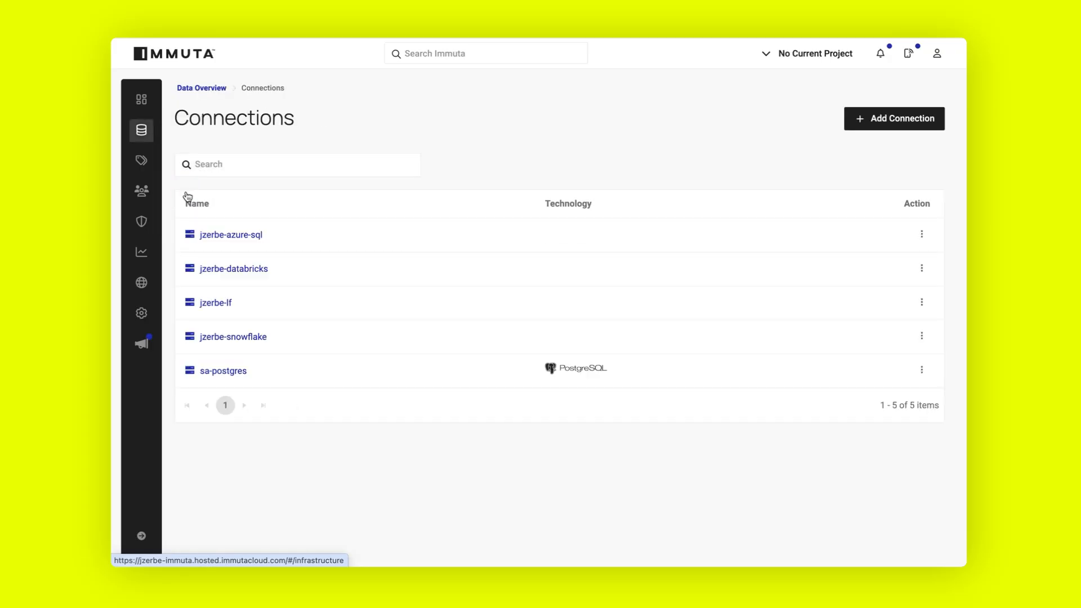
pyautogui.click(240, 235)
pyautogui.click(269, 185)
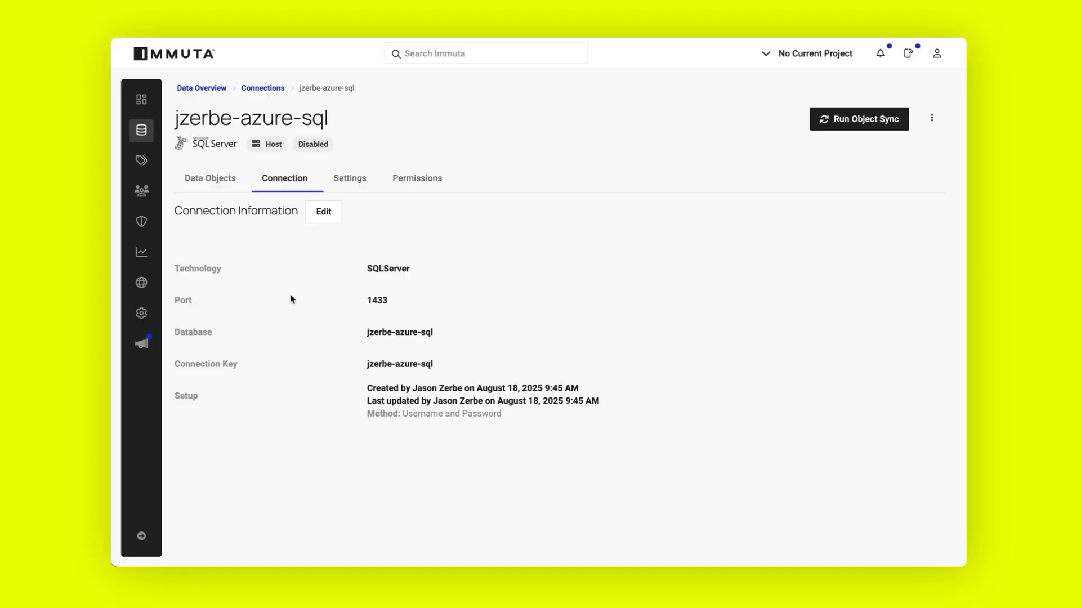
# Step: Browse the connection's data objects through the Azure SQL database down to the dbo schema
pyautogui.click(209, 176)
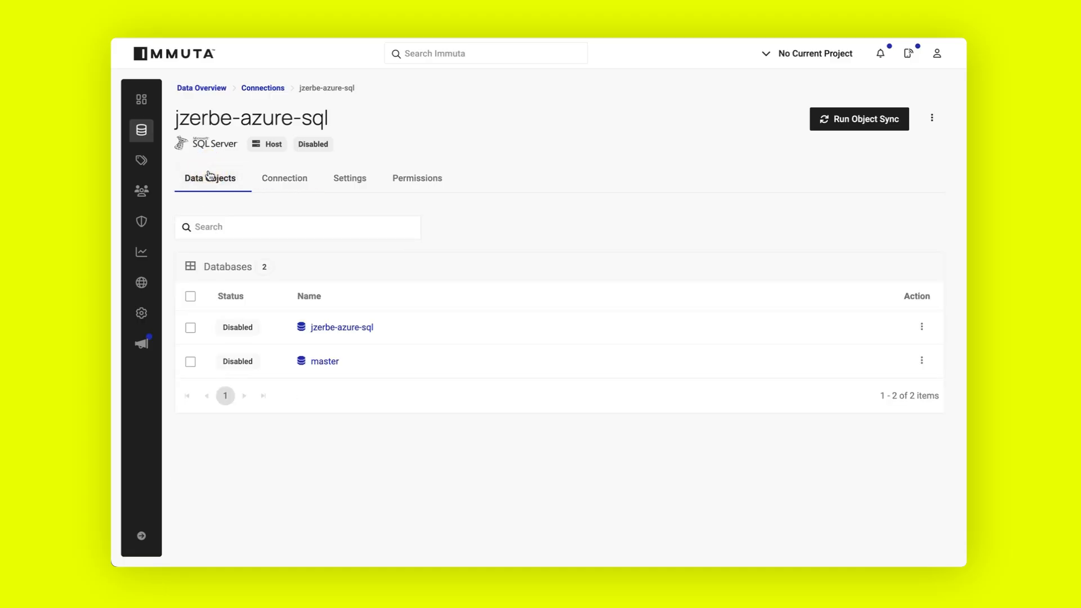
pyautogui.click(352, 328)
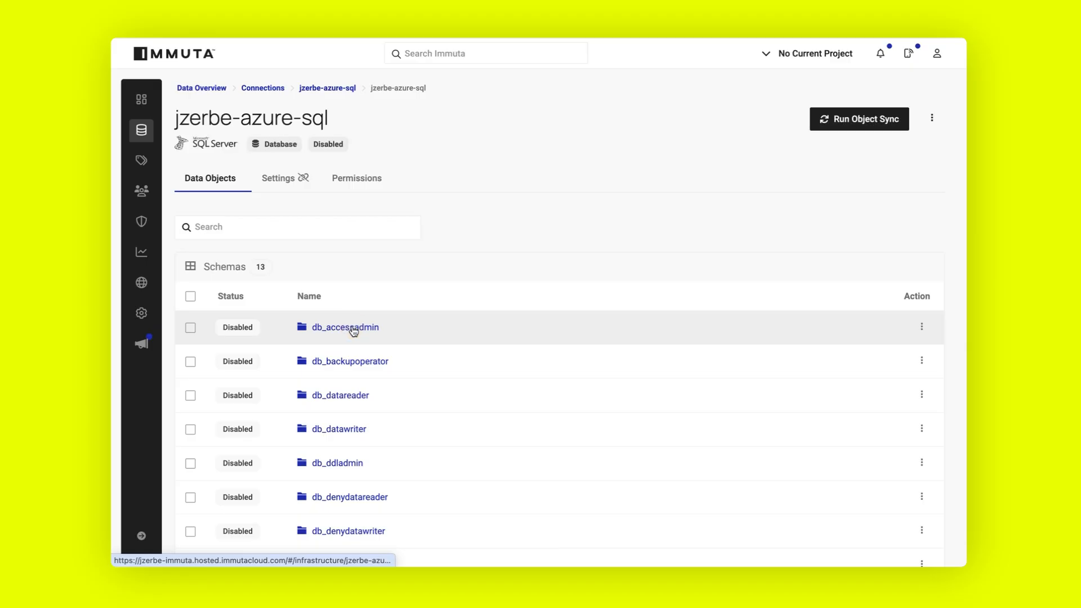
pyautogui.scroll(-2, 439, 407)
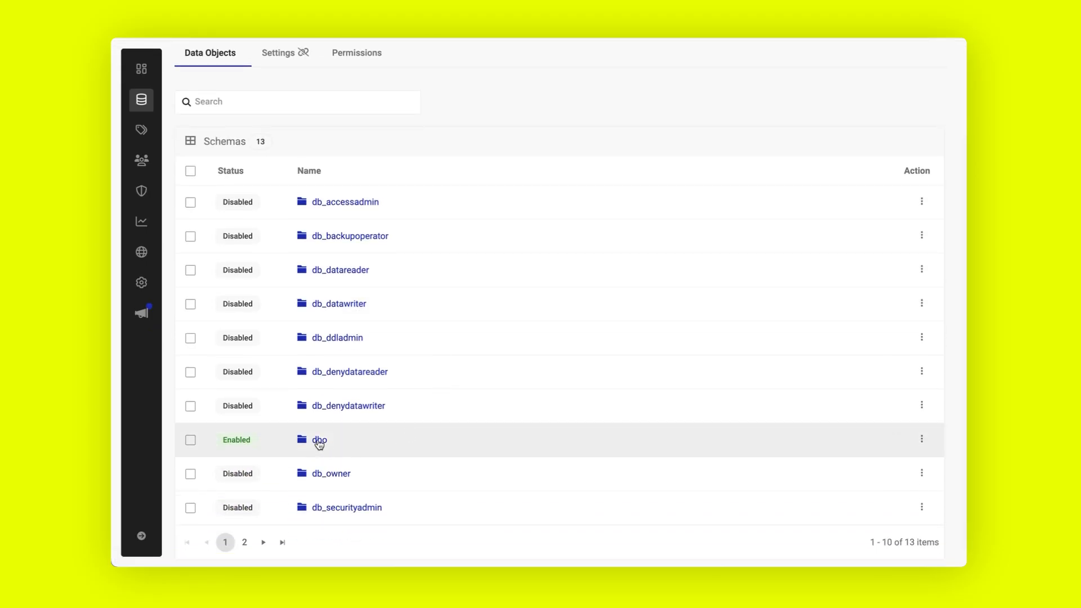
pyautogui.click(318, 439)
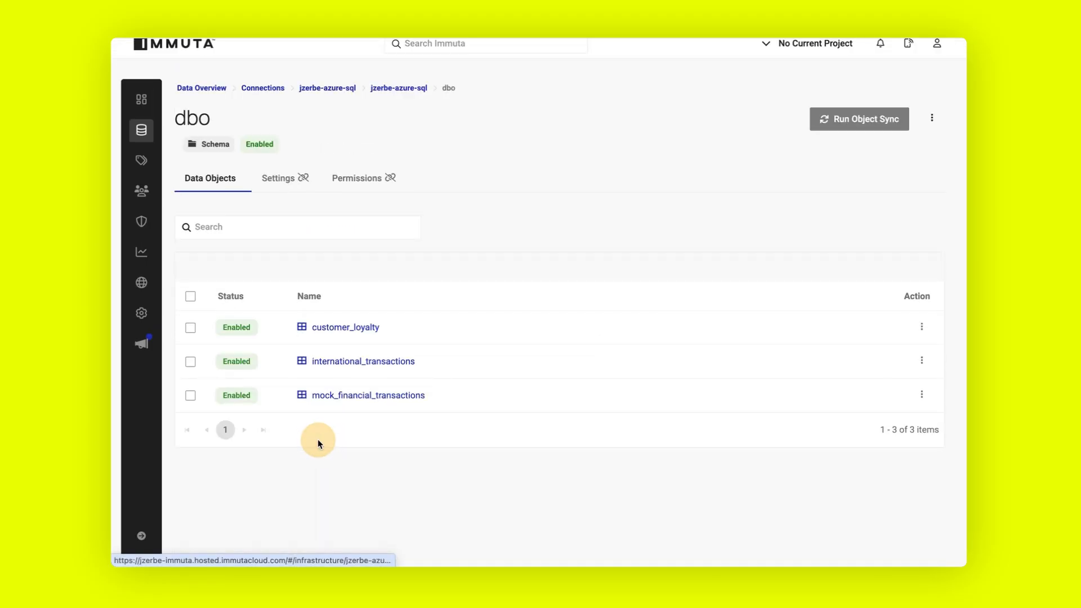
# Step: Review the dbo schema's settings and its user and group permissions, and return to its tables
pyautogui.click(279, 179)
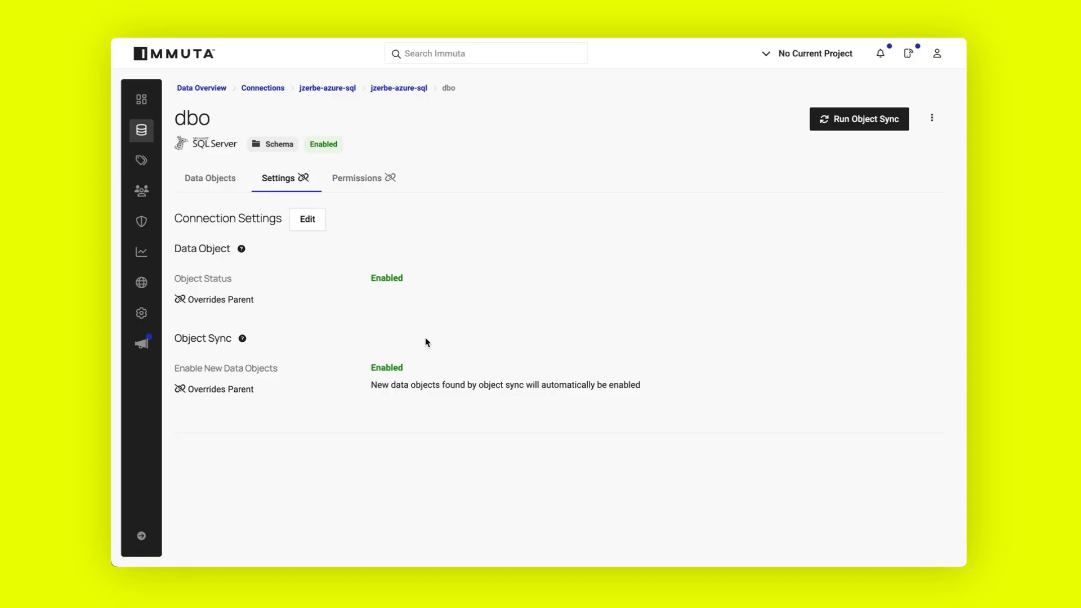
pyautogui.click(371, 179)
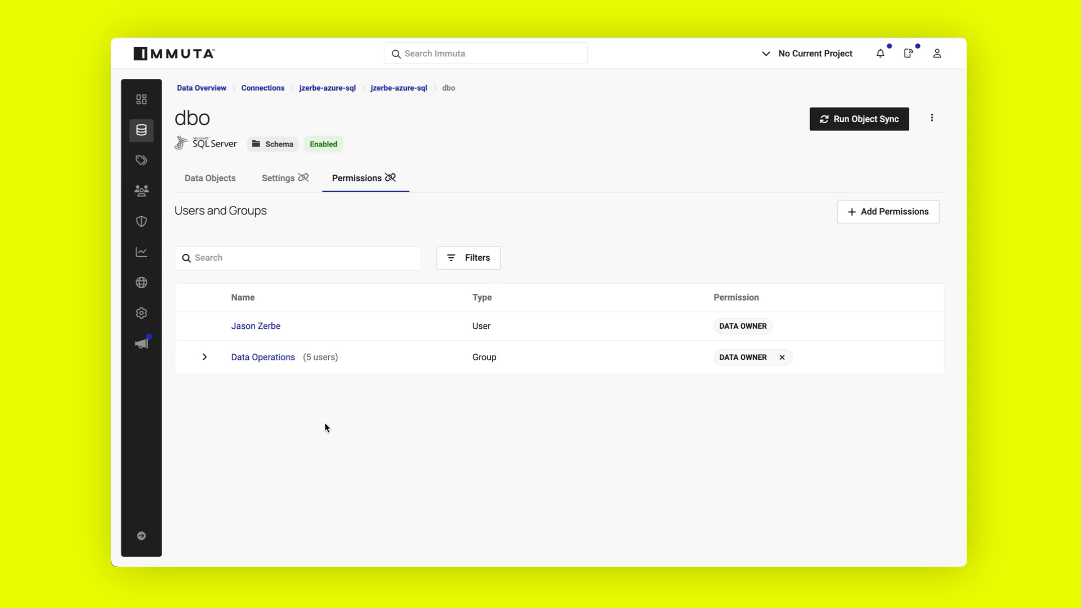
pyautogui.click(220, 181)
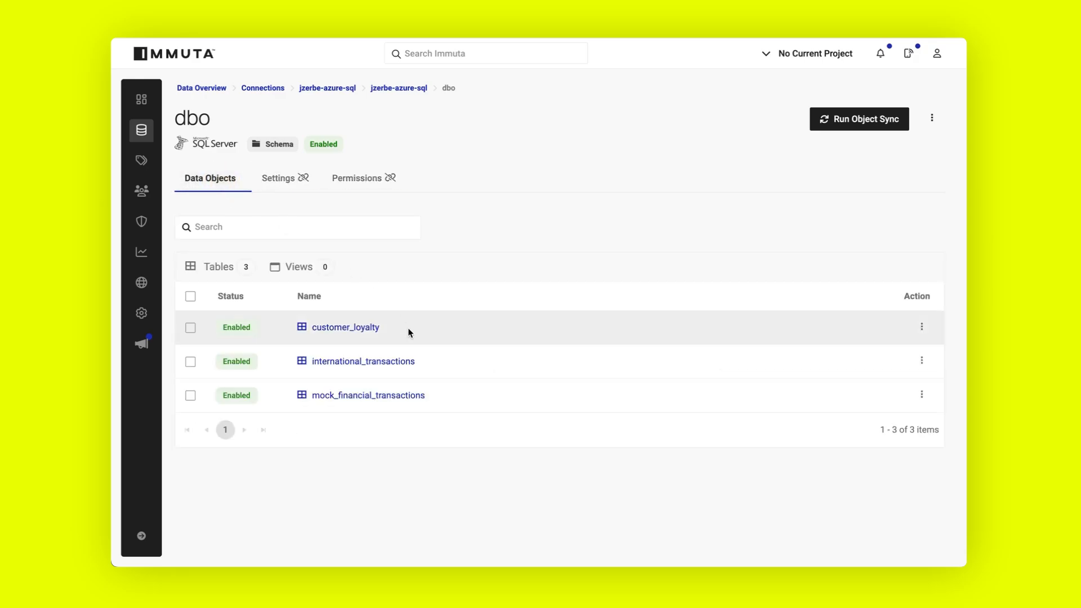
# Step: Open the customer_loyalty table and examine the full path and source of each of its tags
pyautogui.click(352, 330)
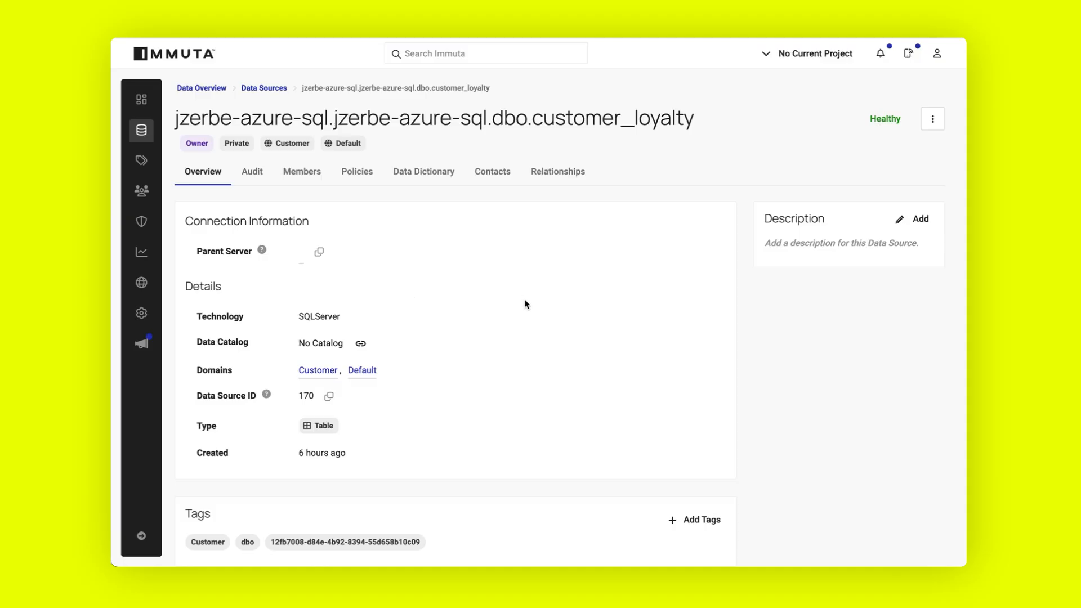
pyautogui.scroll(-3, 525, 304)
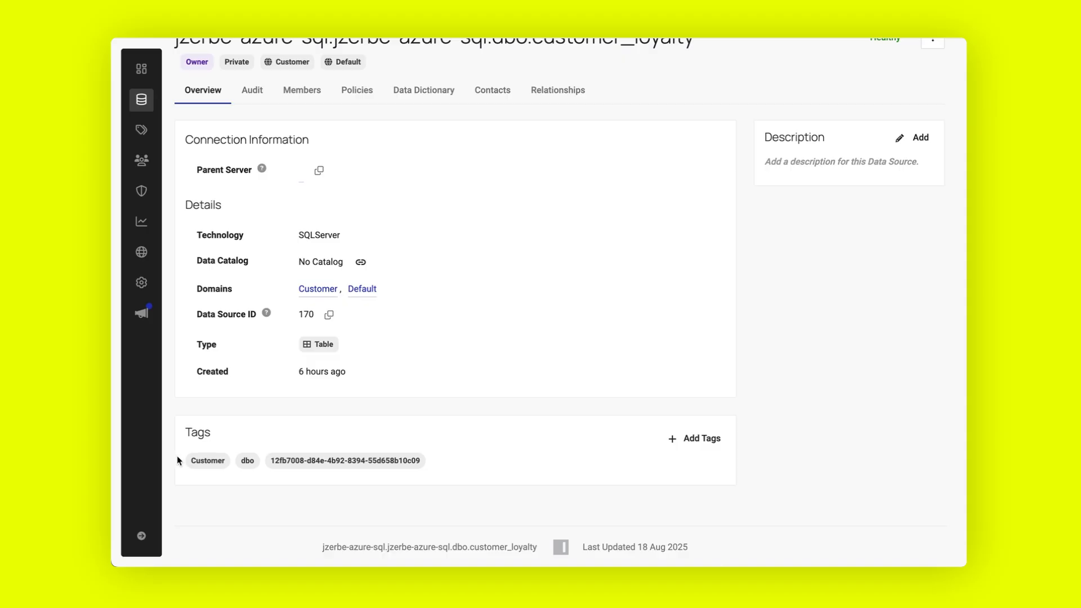
pyautogui.moveTo(197, 465)
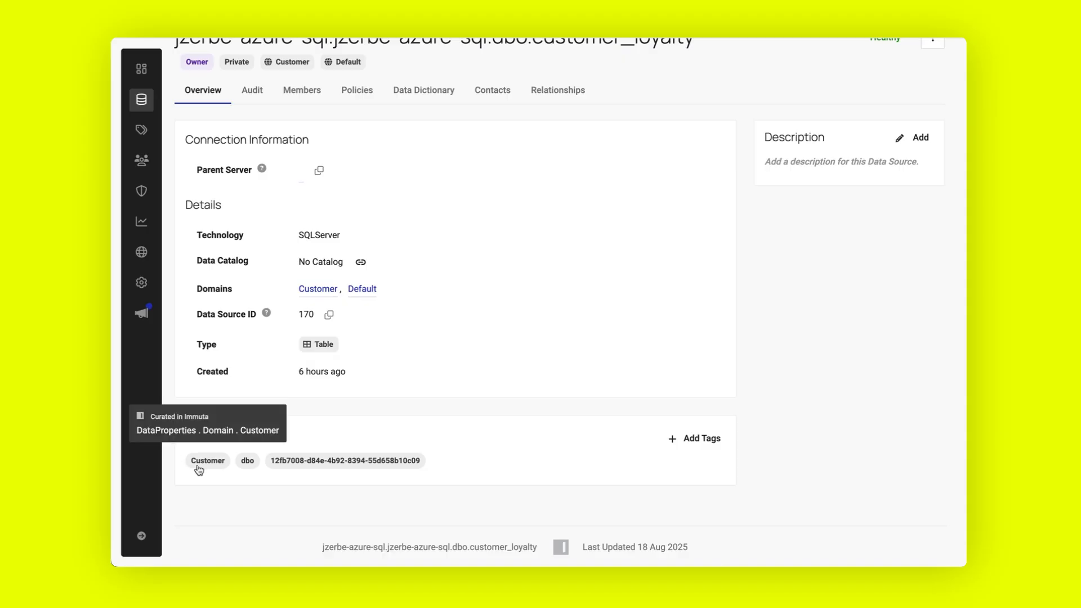
pyautogui.moveTo(241, 469)
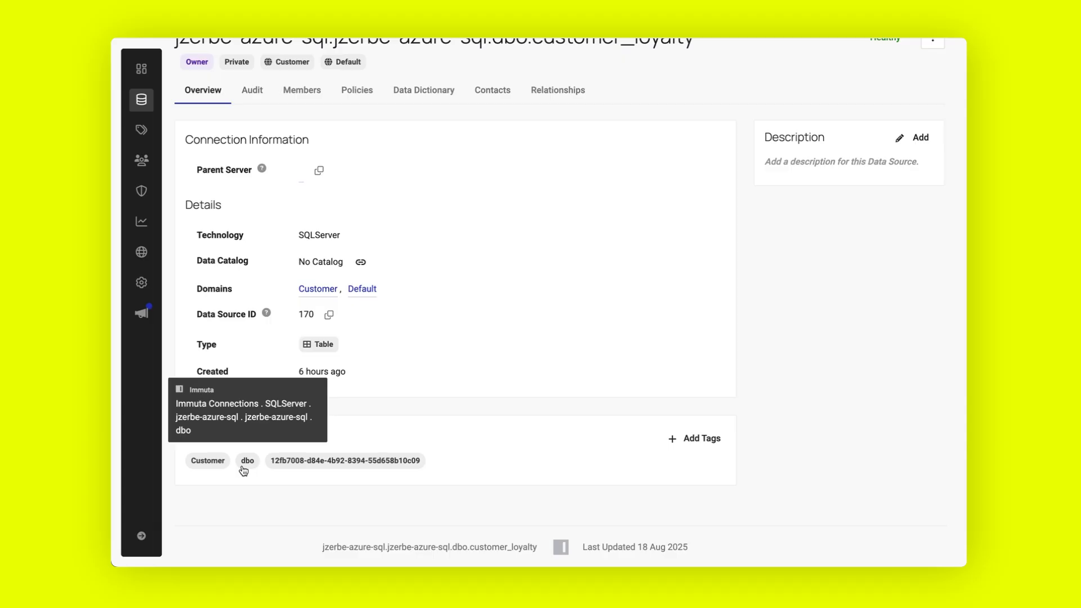
pyautogui.moveTo(293, 469)
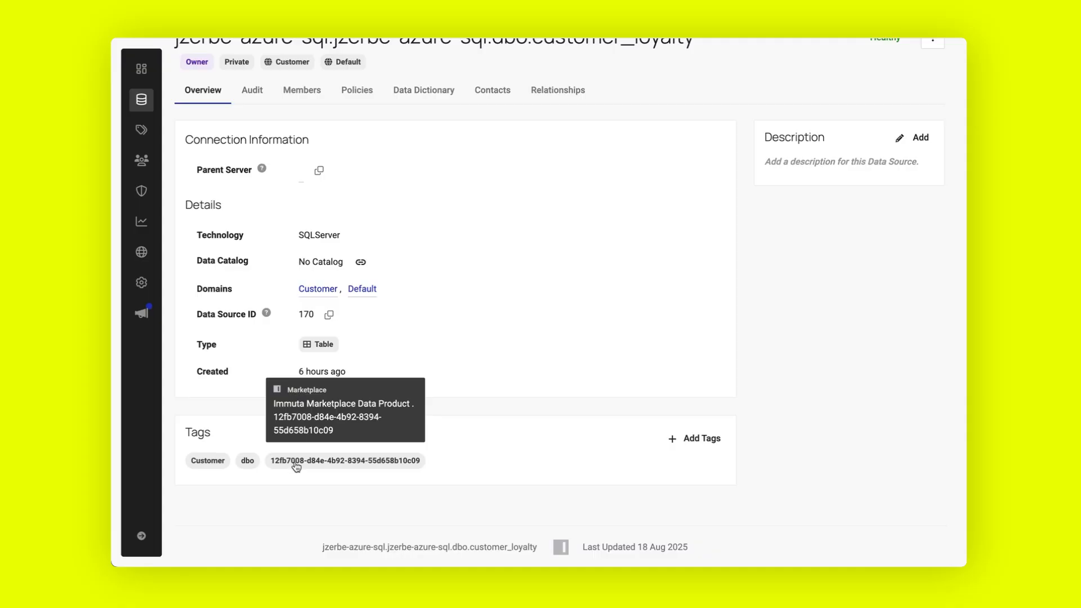
# Step: Open the Customer domain, check its dynamic assignment tag, and review the data sources assigned to it
pyautogui.click(148, 251)
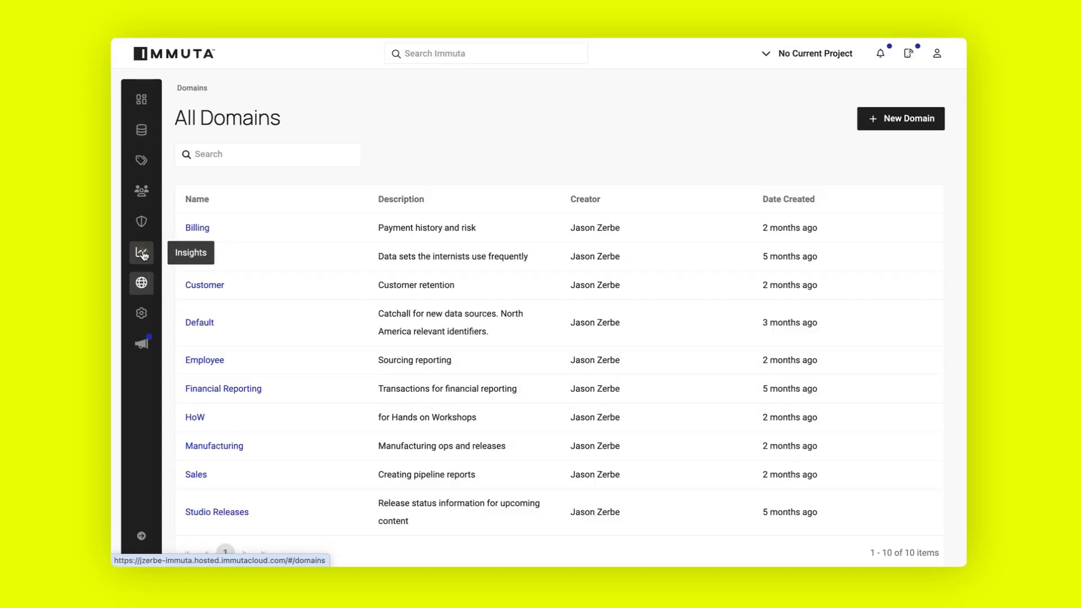
pyautogui.click(214, 286)
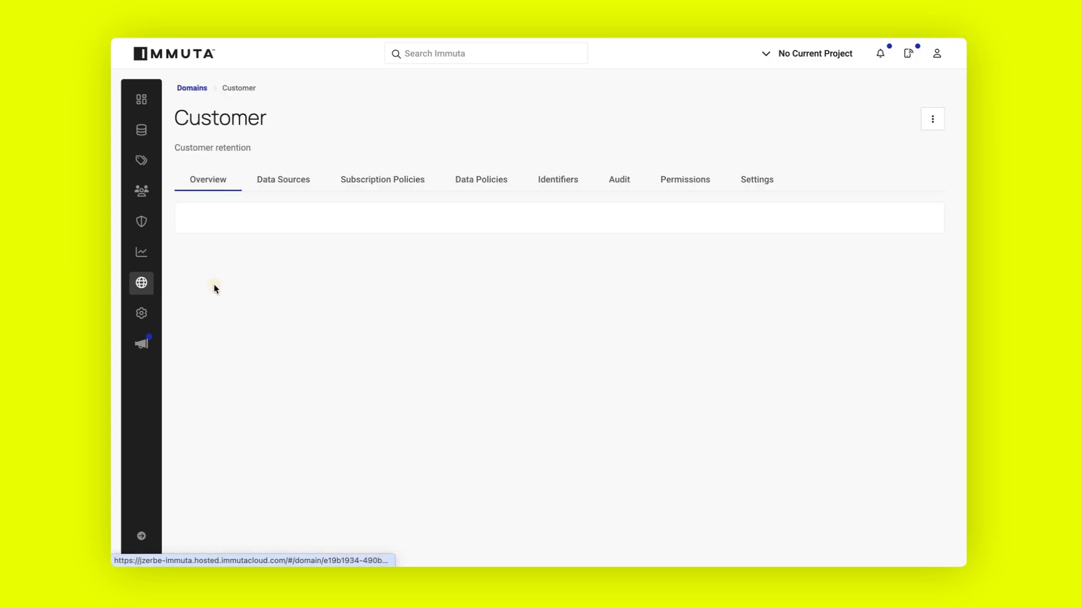
pyautogui.moveTo(361, 463)
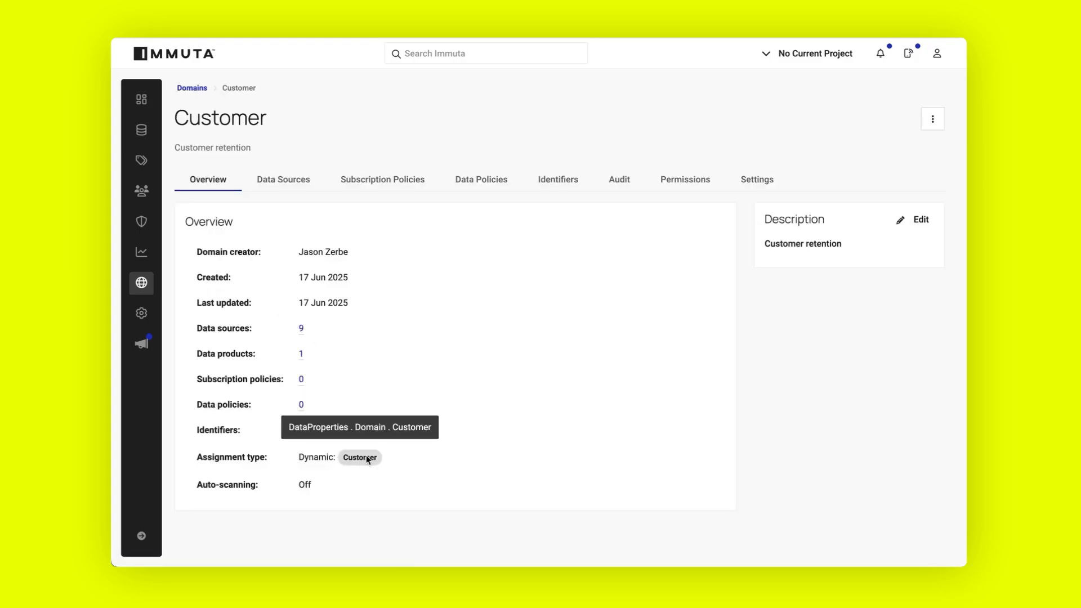
pyautogui.click(282, 179)
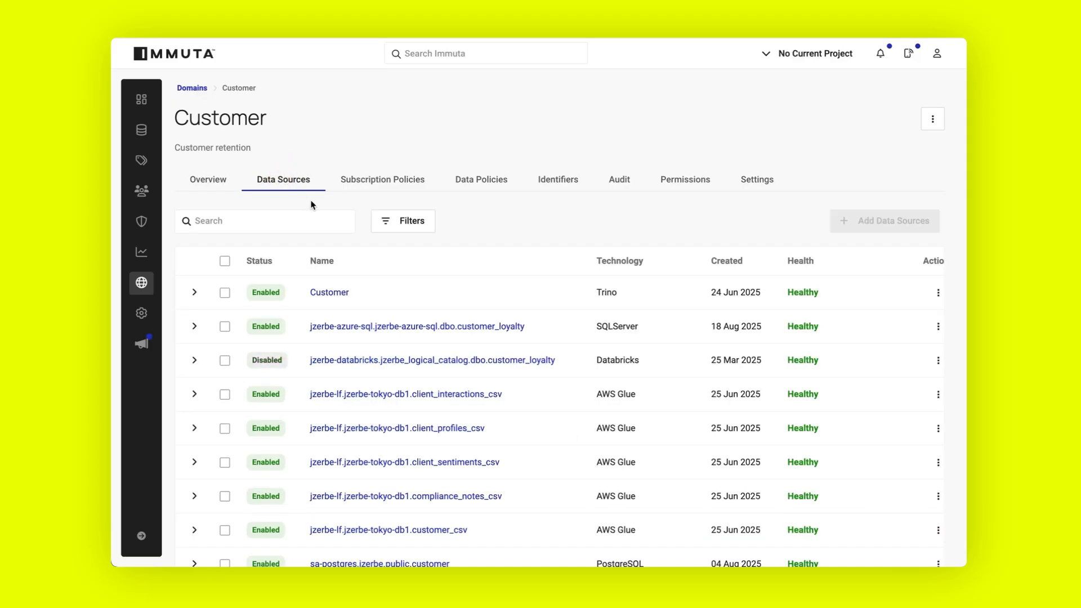
pyautogui.click(476, 331)
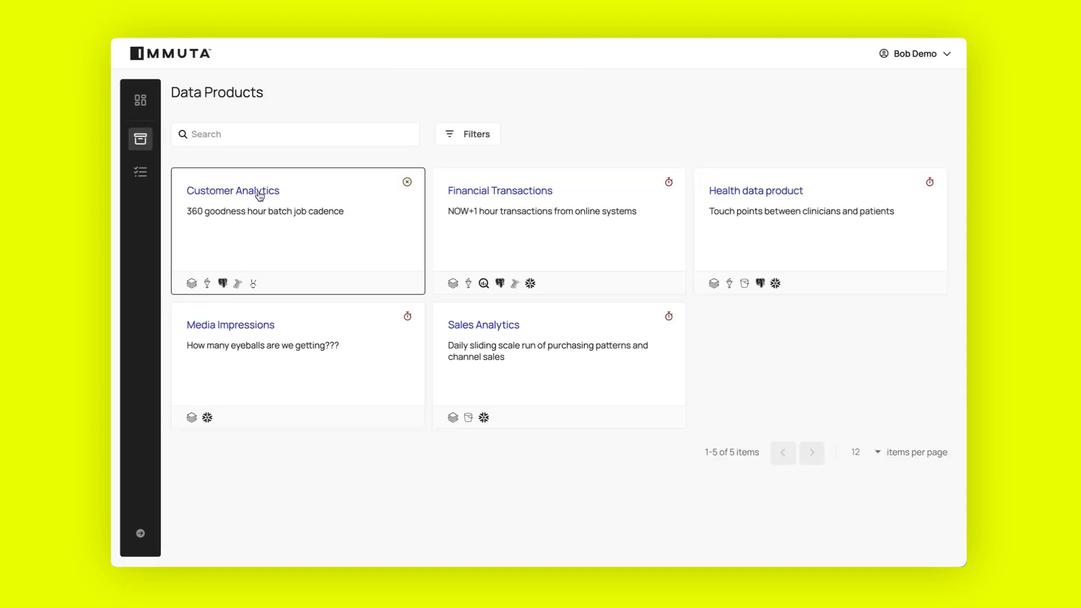
# Step: Open the Customer Analytics data product in the marketplace and compare the customer_loyalty and customer_csv data sources
pyautogui.click(259, 194)
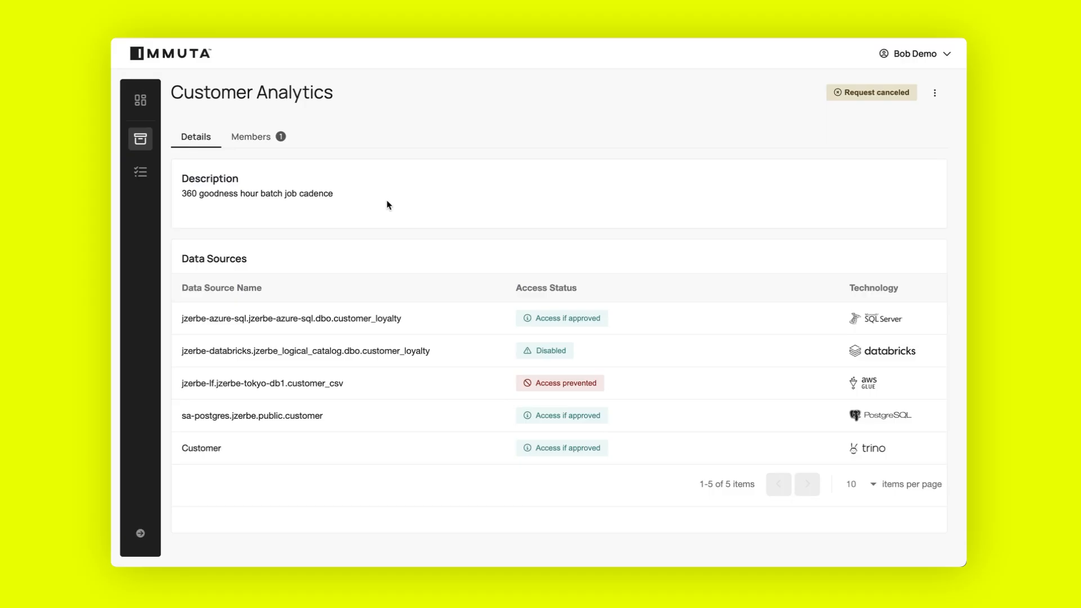
pyautogui.moveTo(404, 319); pyautogui.dragTo(334, 323)
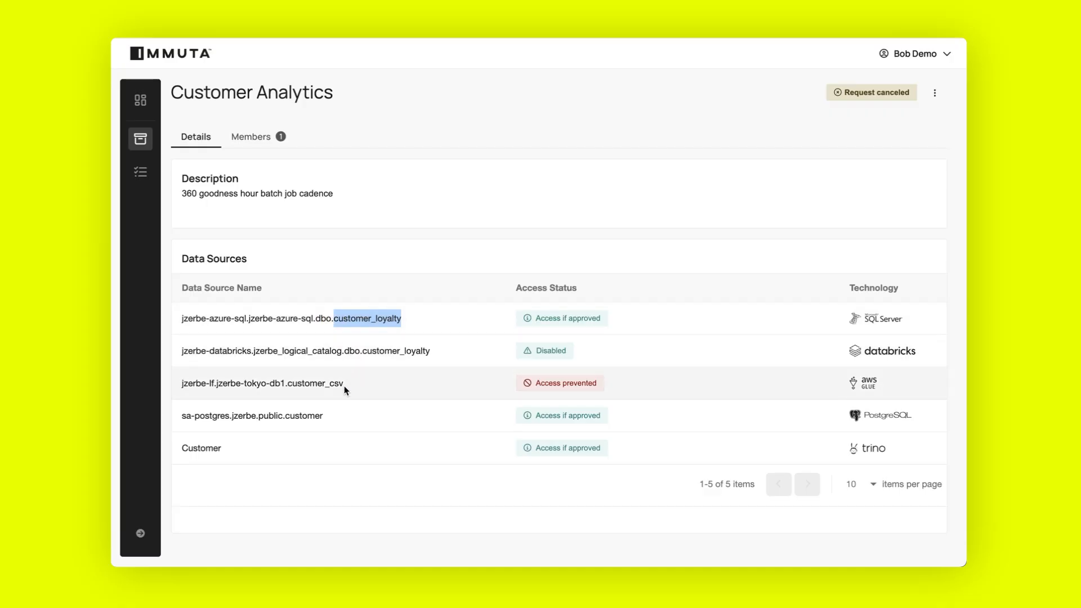
pyautogui.moveTo(344, 389); pyautogui.dragTo(289, 386)
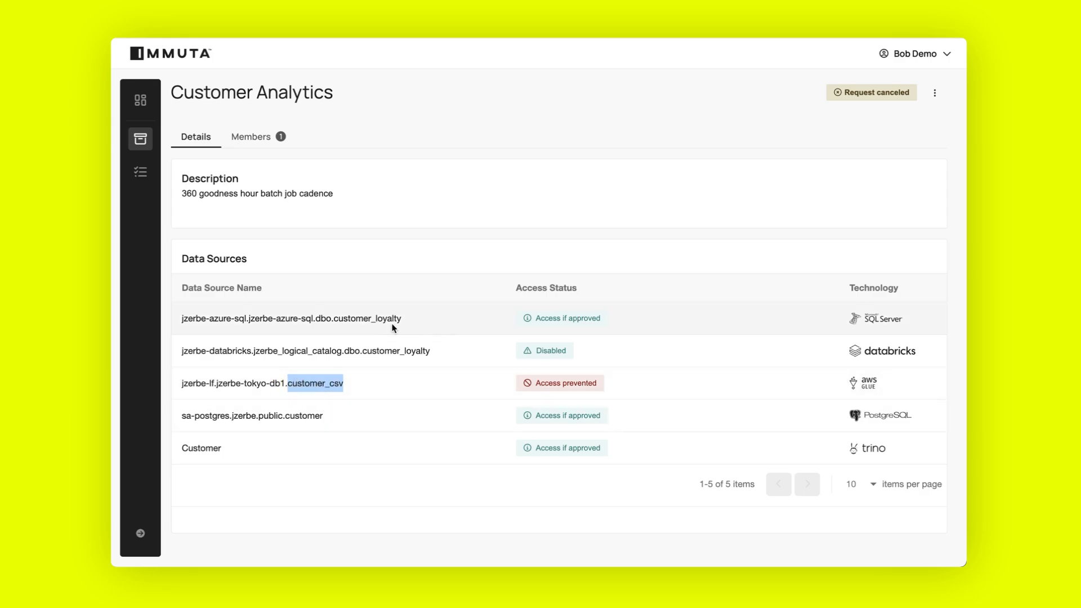
pyautogui.moveTo(401, 319); pyautogui.dragTo(334, 319)
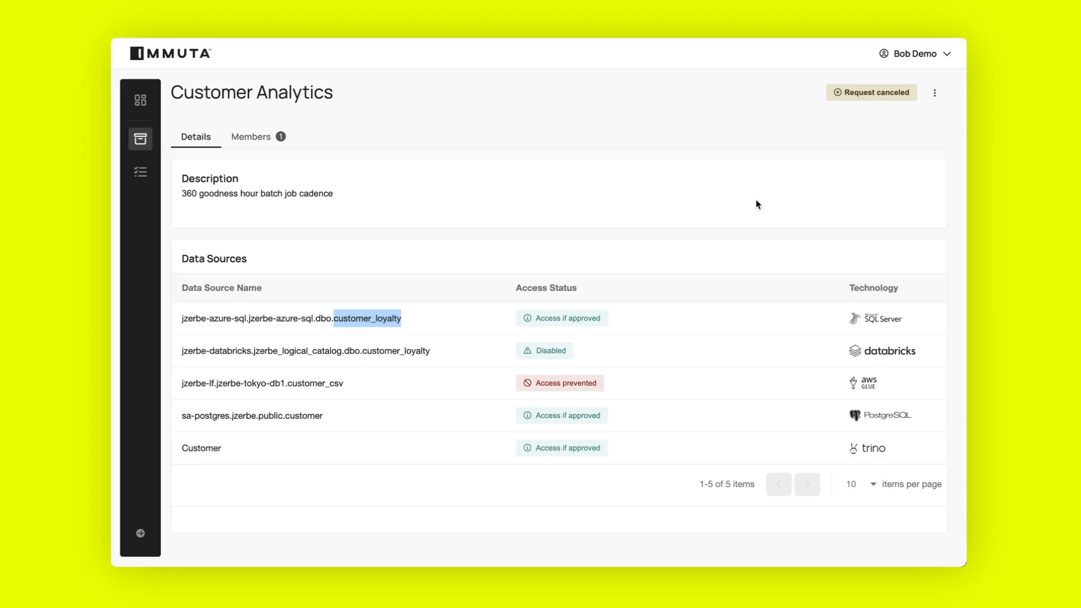
# Step: Start a new access request for the Customer Analytics data product and enter DEMO-1 as its ticket
pyautogui.click(934, 94)
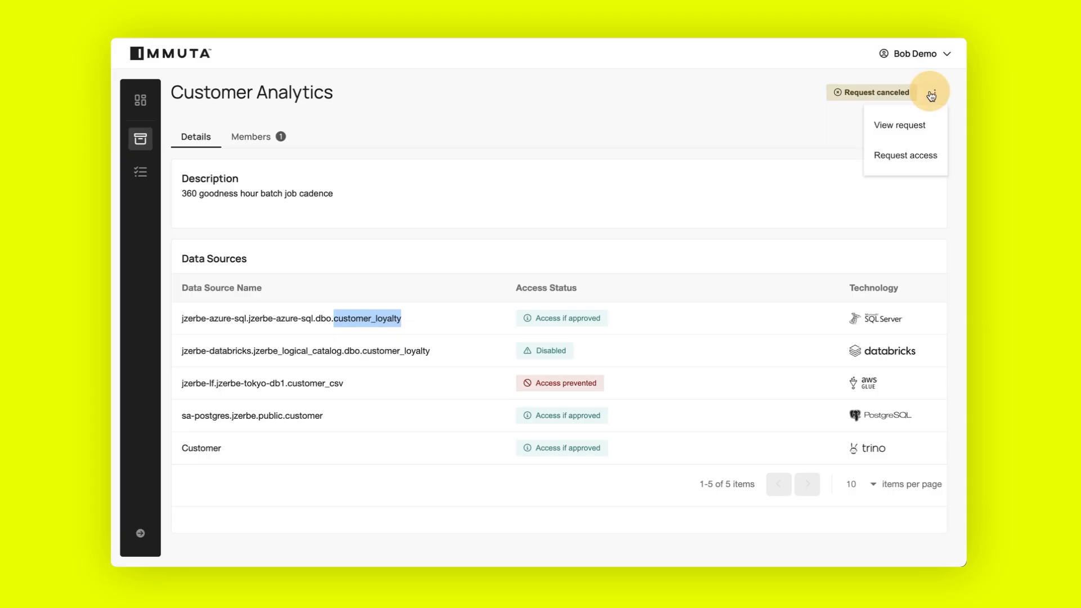
pyautogui.click(905, 155)
pyautogui.click(542, 322)
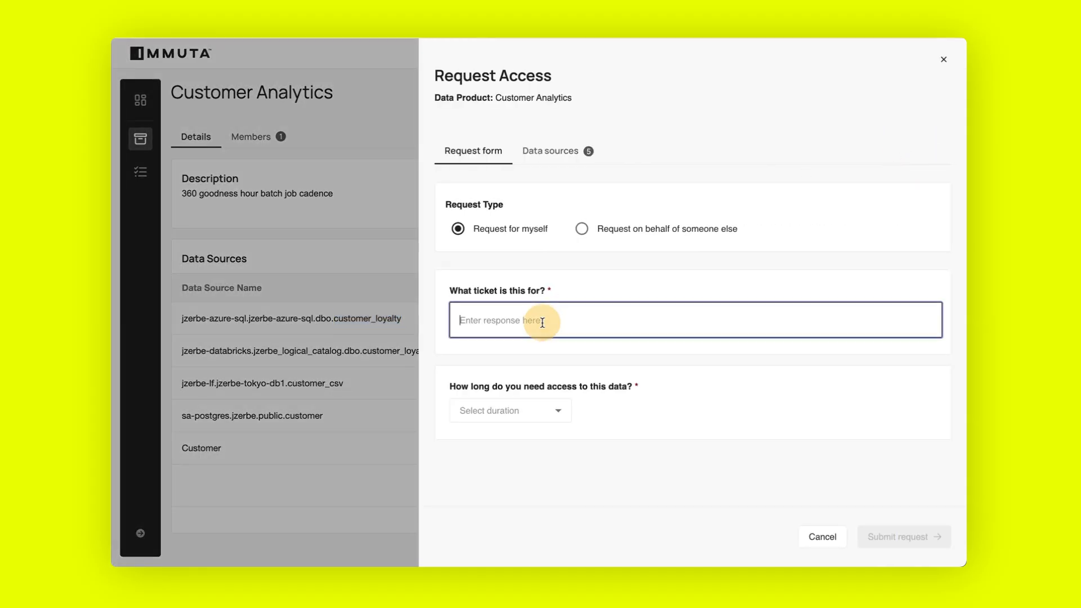
pyautogui.write('DEMO-1')
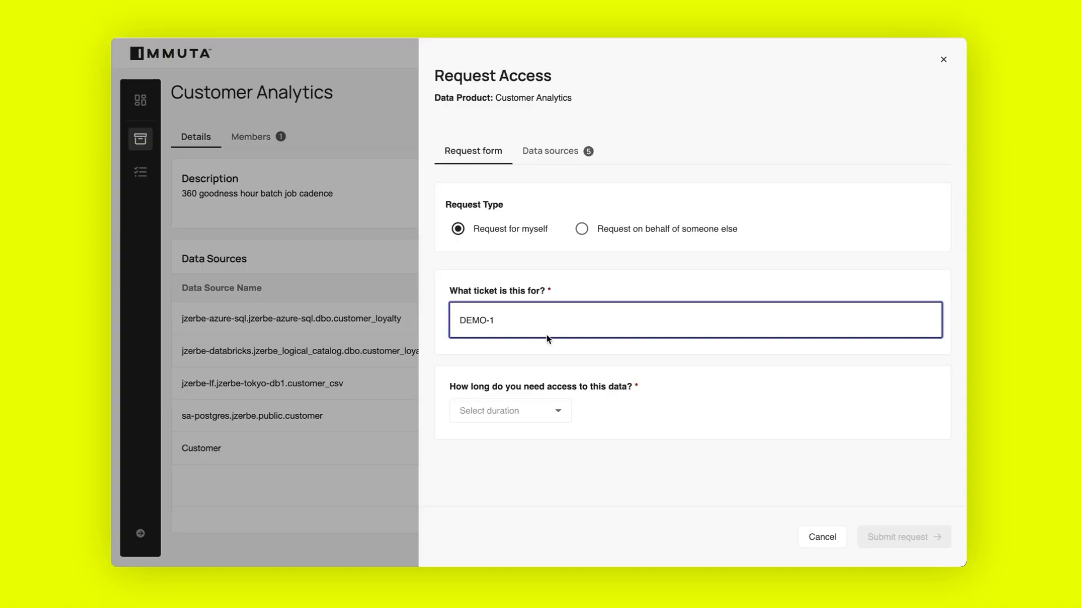
# Step: Set the requested access duration to 2 Hours and submit the access request
pyautogui.click(560, 417)
pyautogui.click(488, 382)
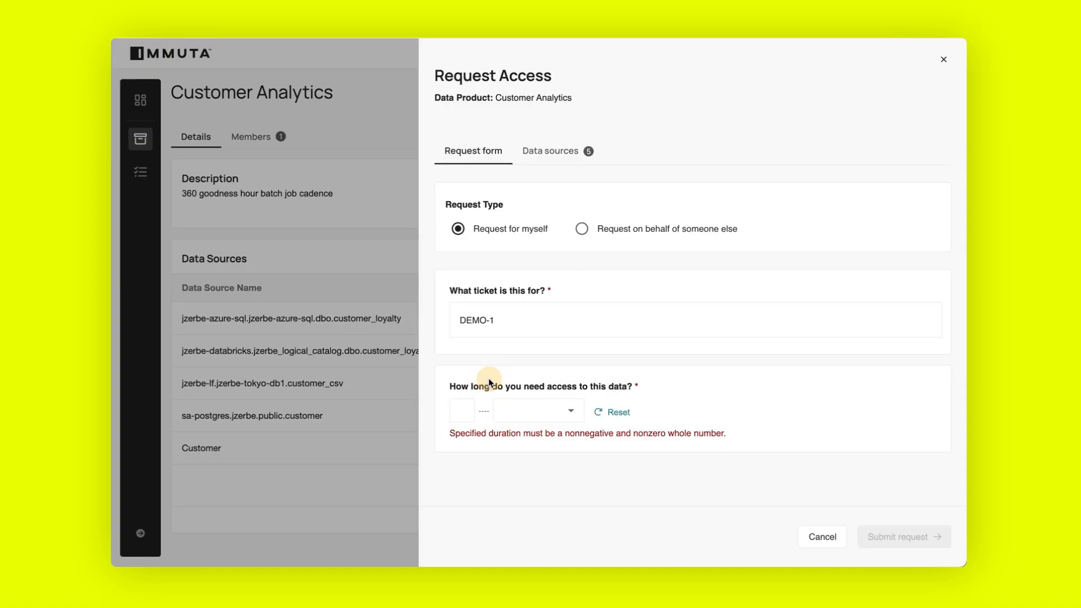
pyautogui.click(461, 411)
pyautogui.write('2')
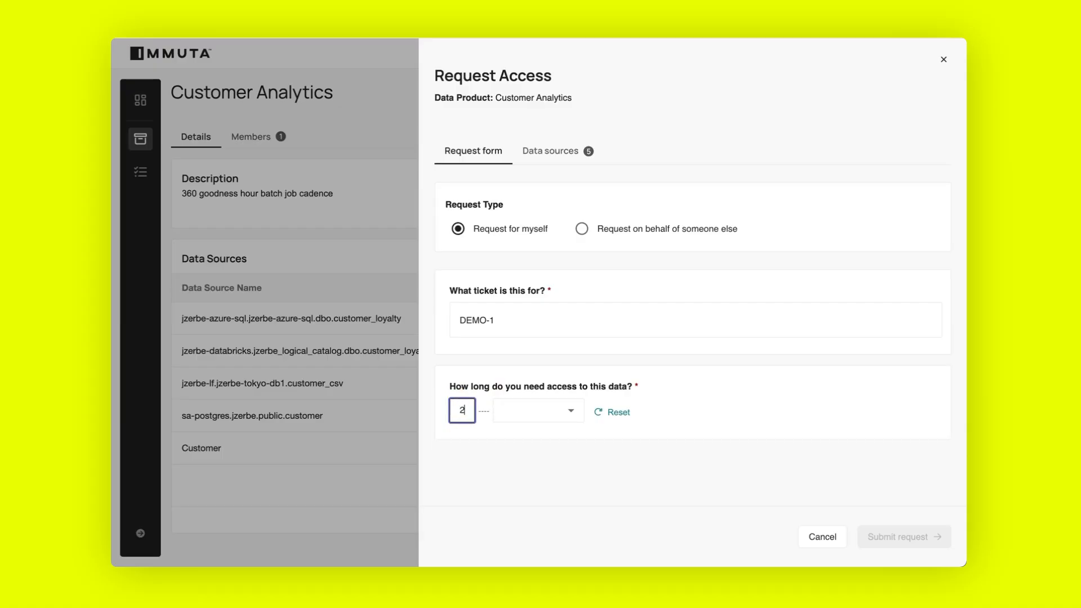
pyautogui.click(516, 413)
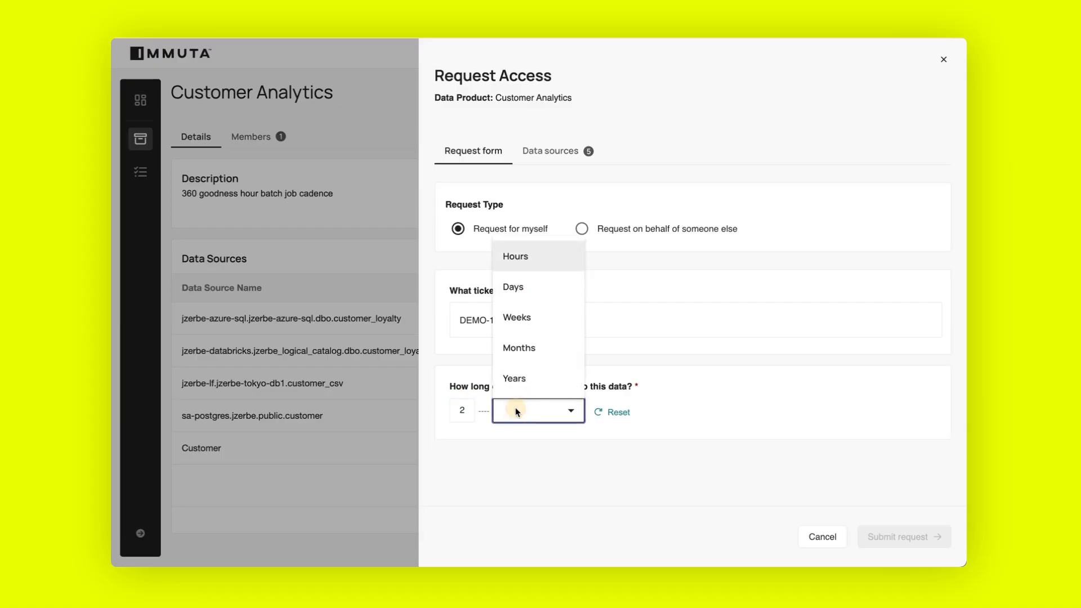
pyautogui.click(522, 253)
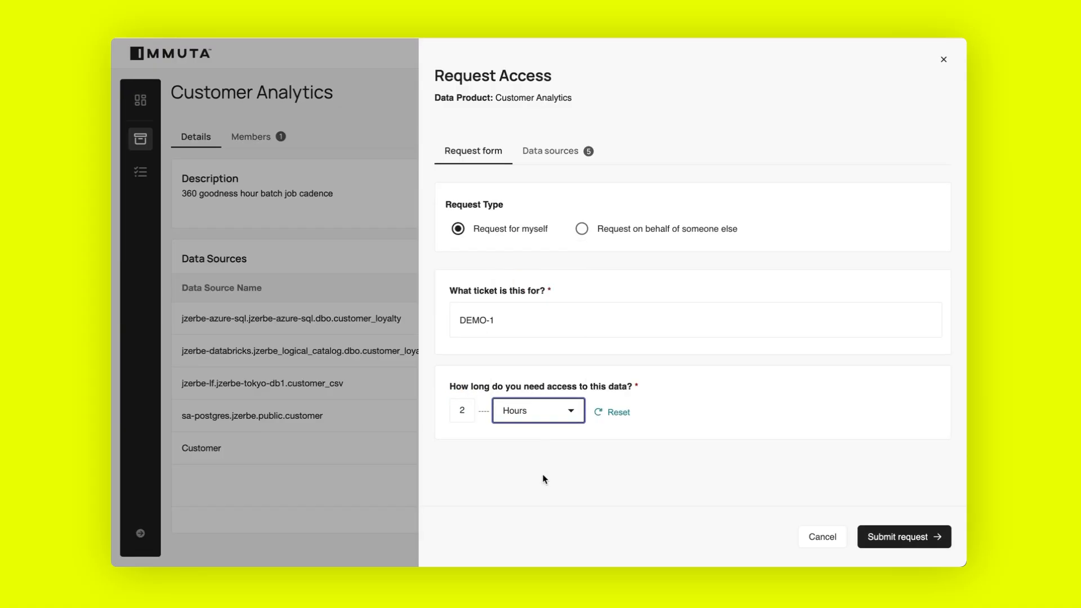
pyautogui.click(892, 537)
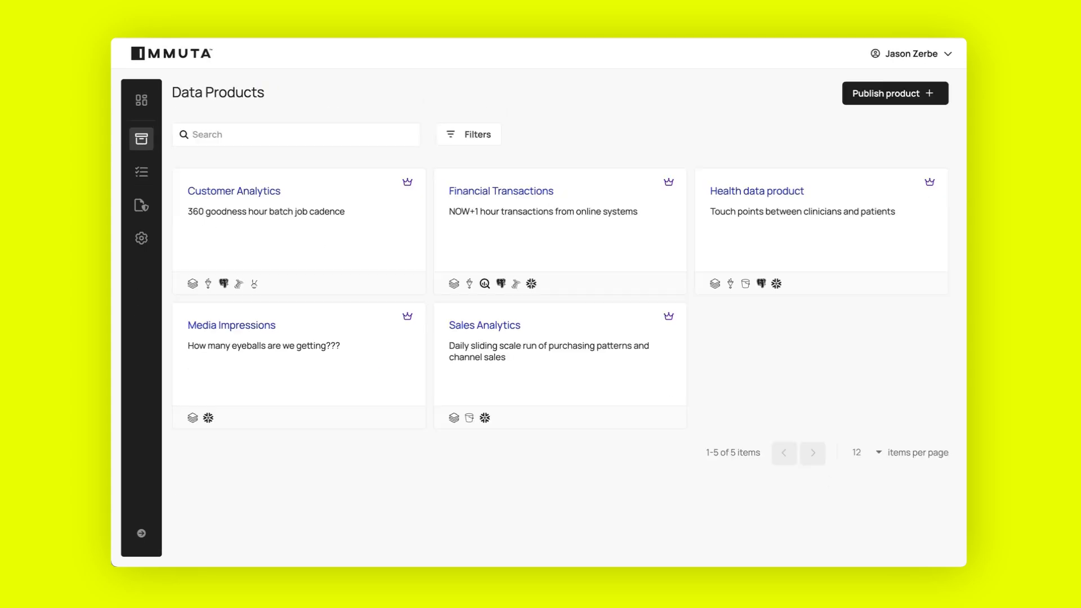
# Step: Open the Aug 18, 2025 pending access request for Customer Analytics and review its details and data sources
pyautogui.click(143, 171)
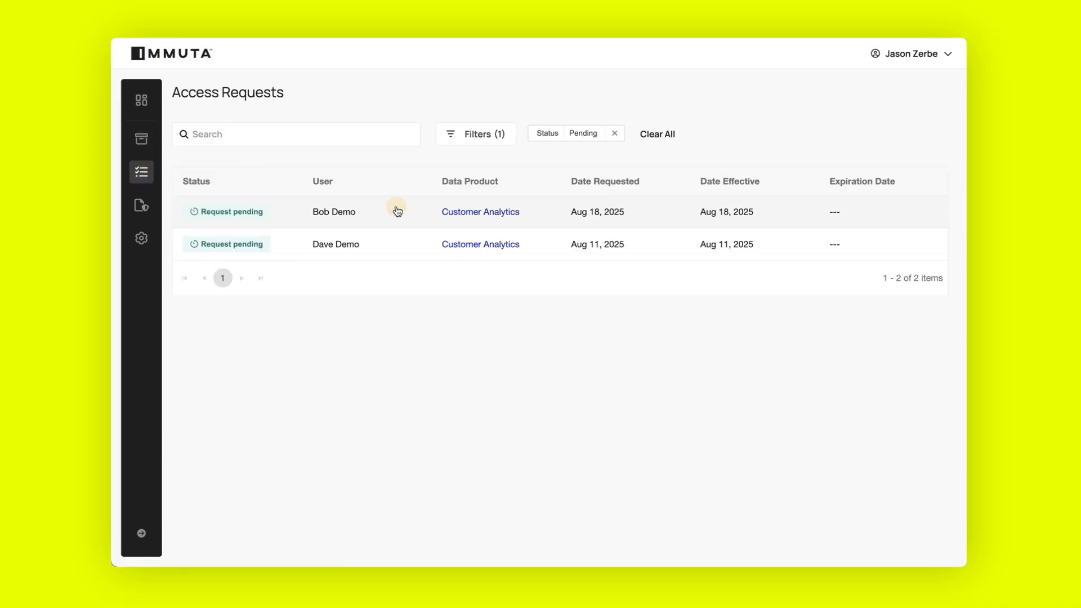
pyautogui.click(397, 212)
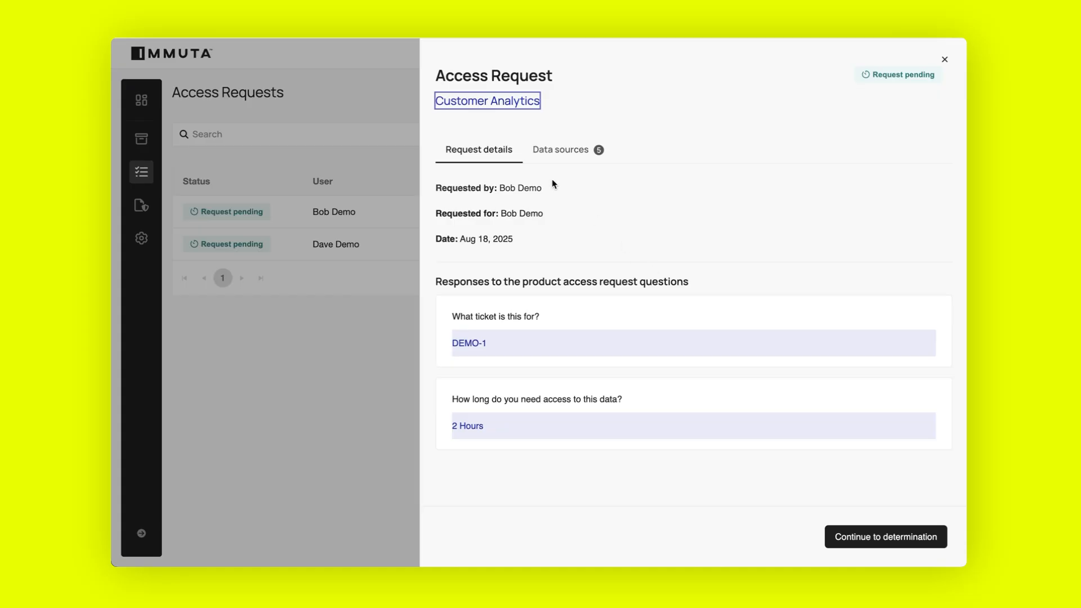
pyautogui.click(542, 152)
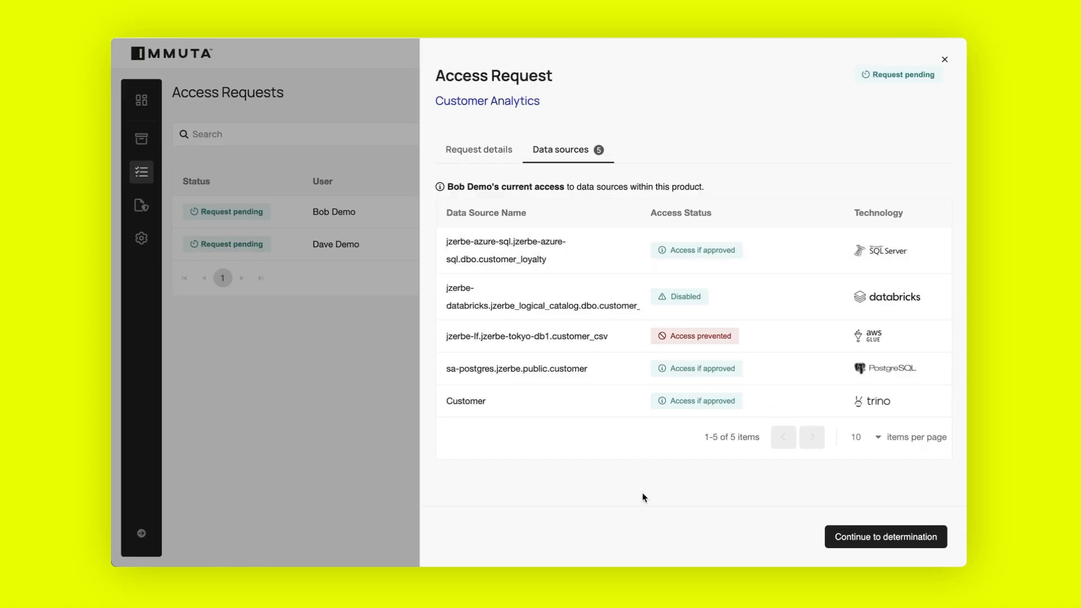
# Step: Continue to the determination, temporarily approve the request for 2 Hours with the justification DEMO-1, and submit it
pyautogui.click(853, 534)
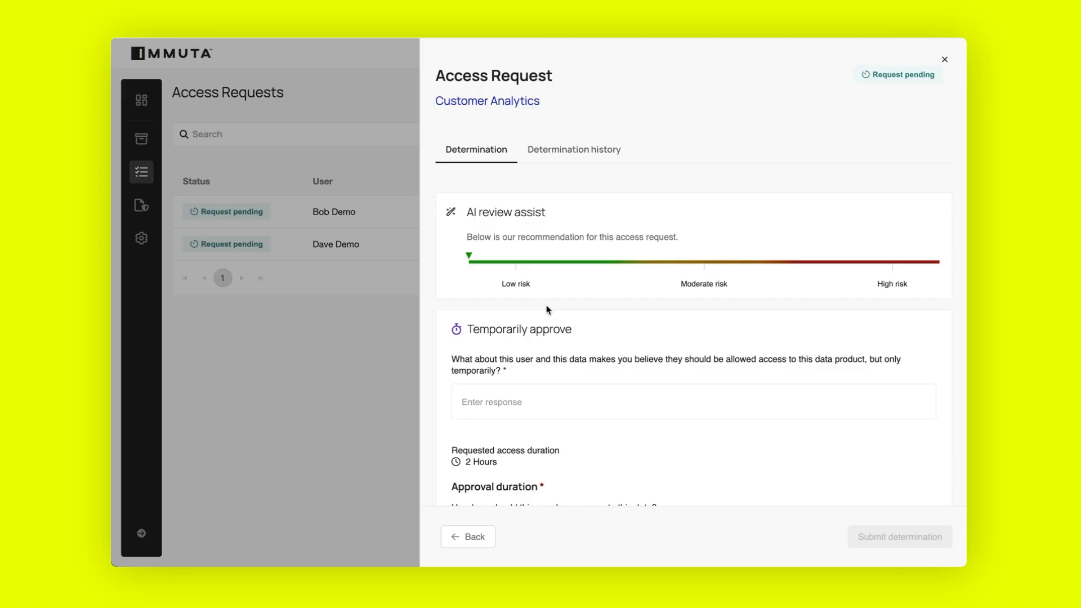
pyautogui.scroll(-1, 544, 309)
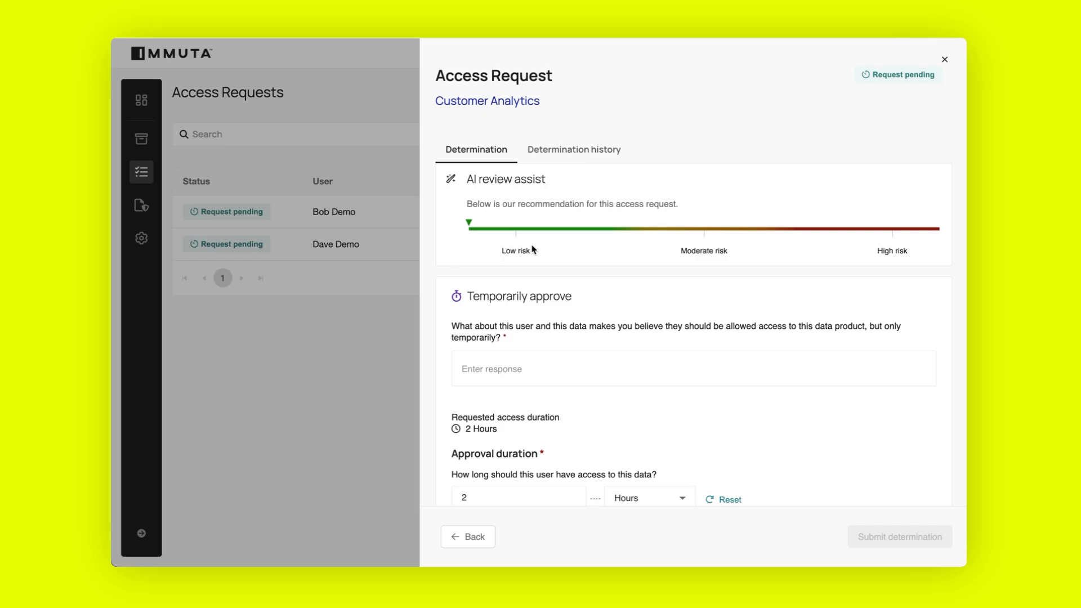
pyautogui.scroll(-6, 531, 248)
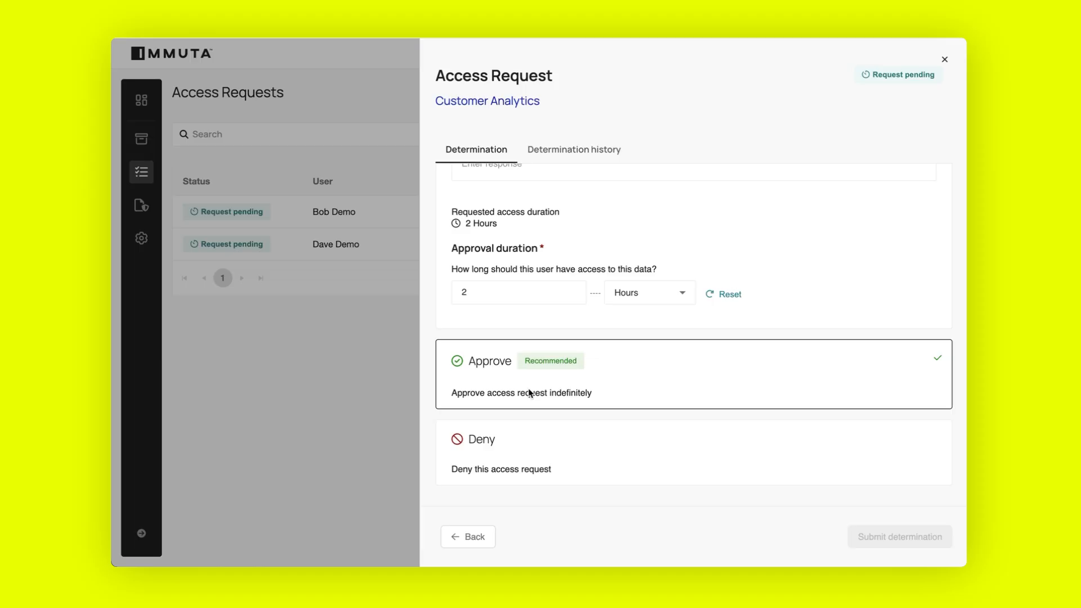
pyautogui.scroll(3, 529, 393)
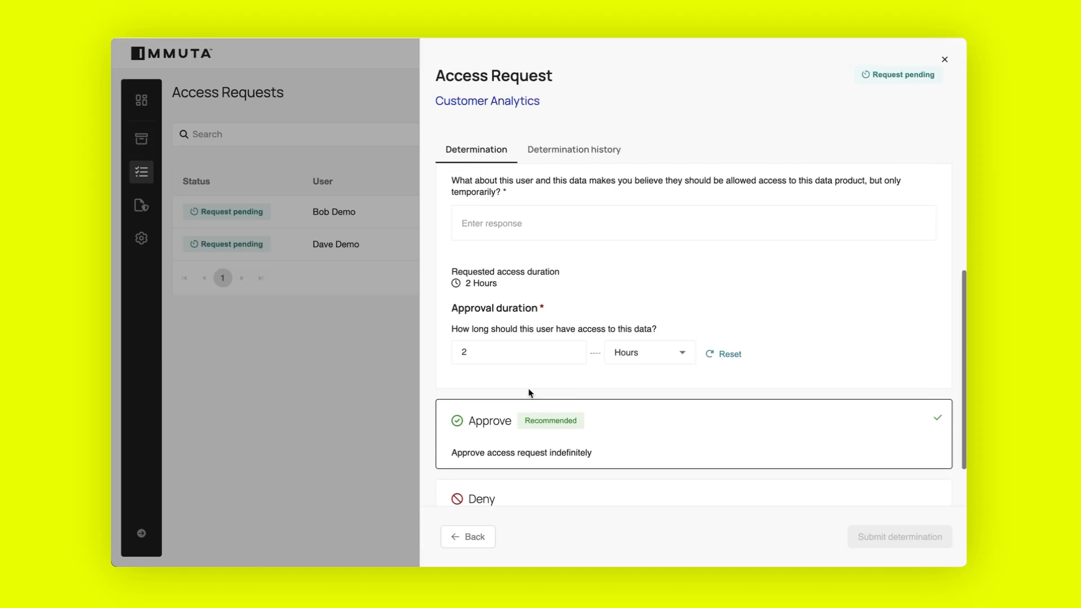
pyautogui.click(514, 237)
pyautogui.write('DEMO-1')
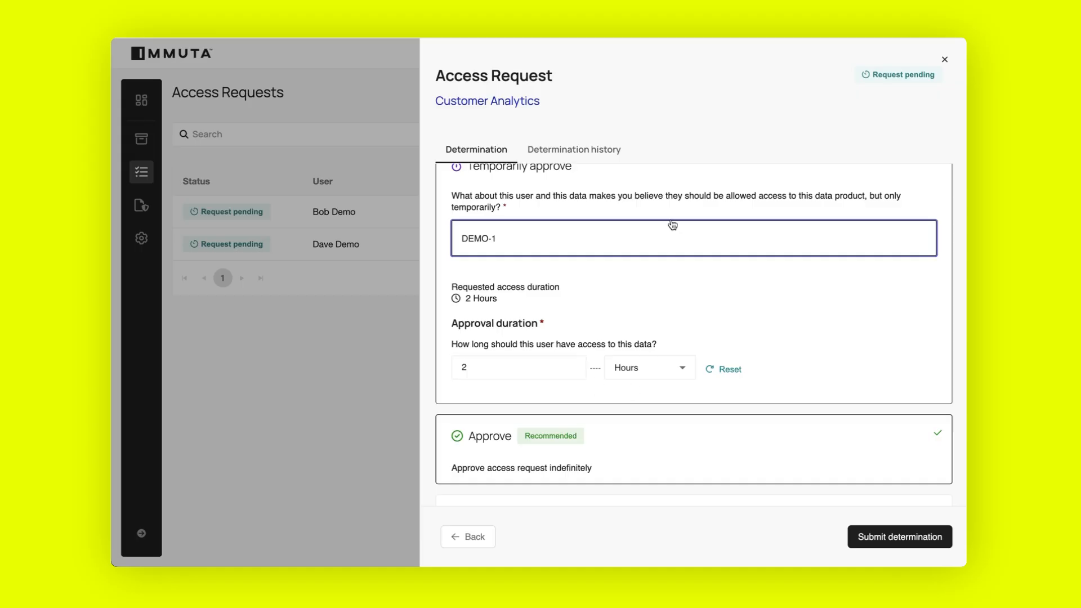
pyautogui.click(886, 541)
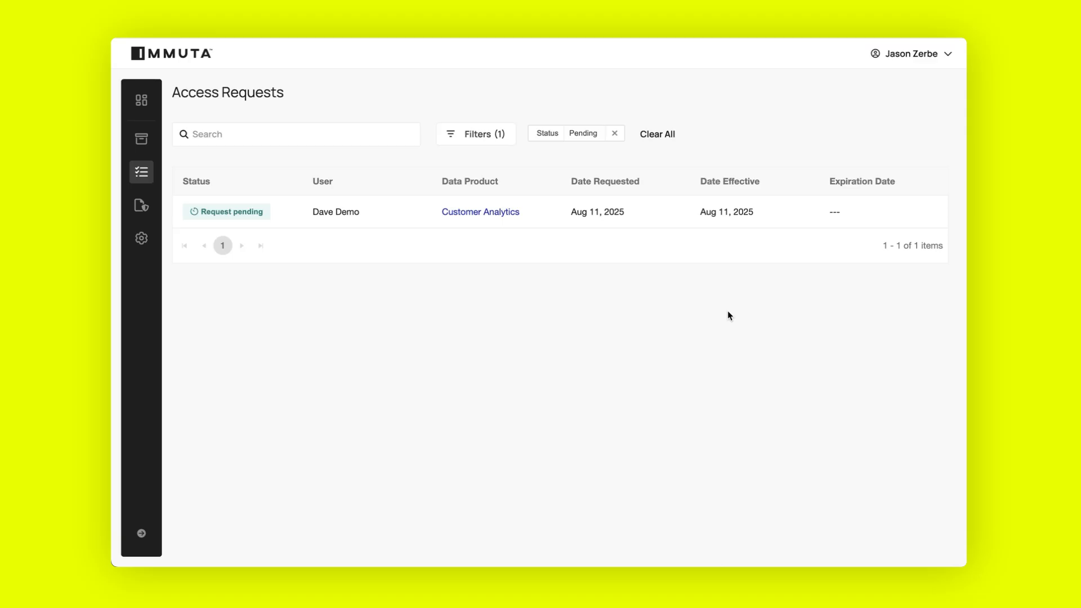
# Step: Switch to IntelliJ IDEA, run the SELECT TOP 20 query on dbo.customer_loyalty in the open console, and return to Google Chrome
pyautogui.press('super+Tab')
pyautogui.press('super+Tab')
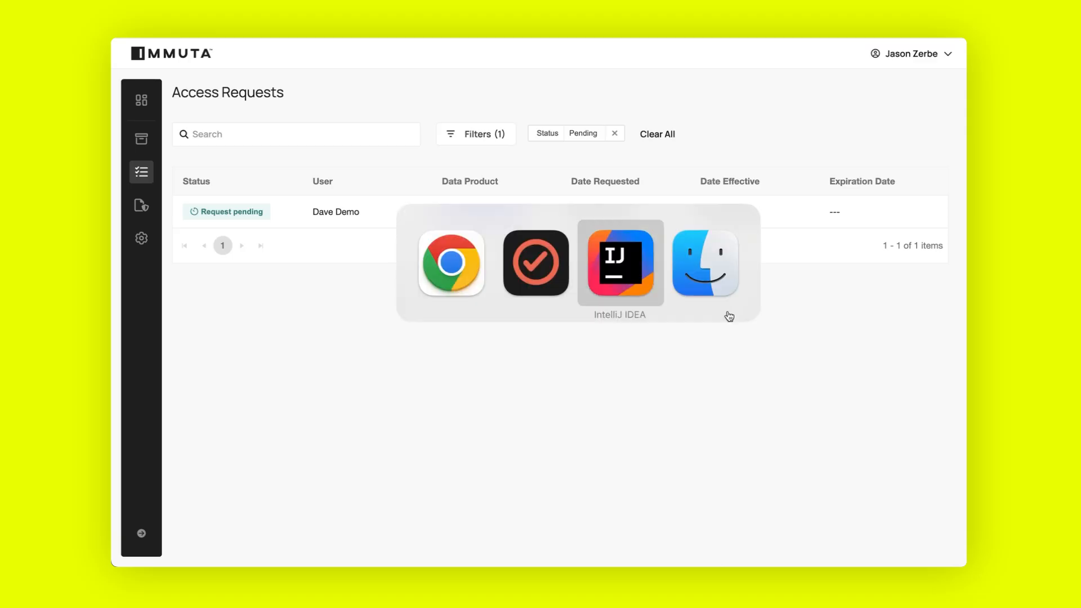
pyautogui.click(360, 110)
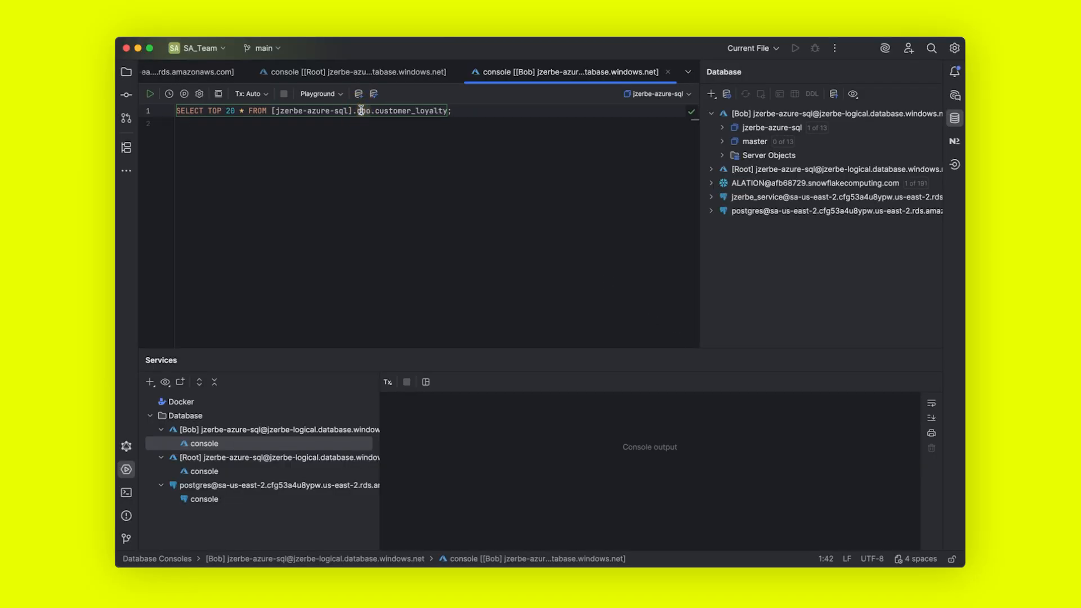
pyautogui.press('super+Return')
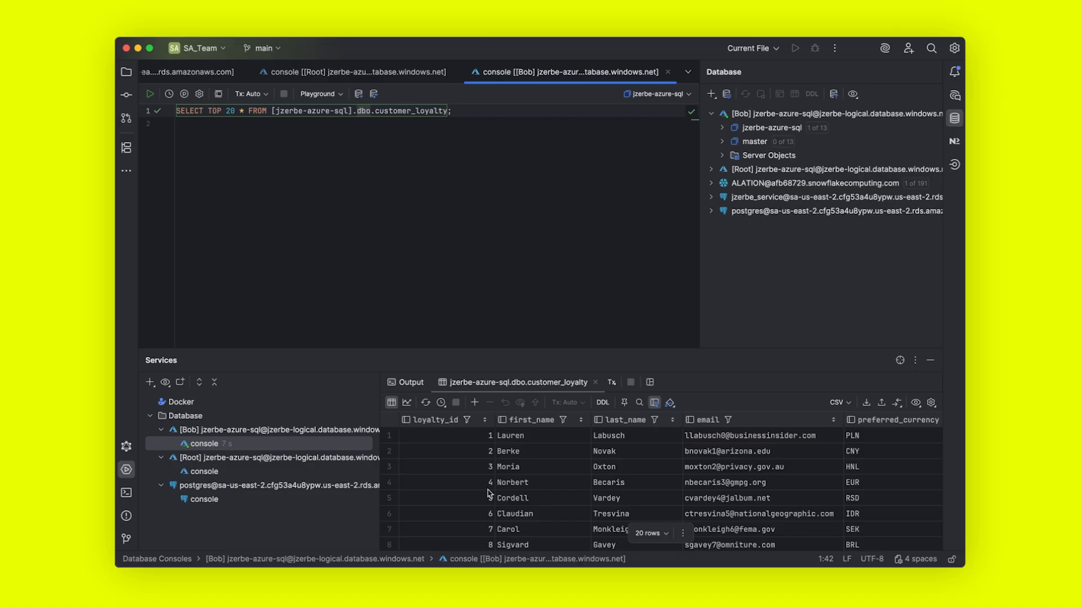
pyautogui.press('super+Tab')
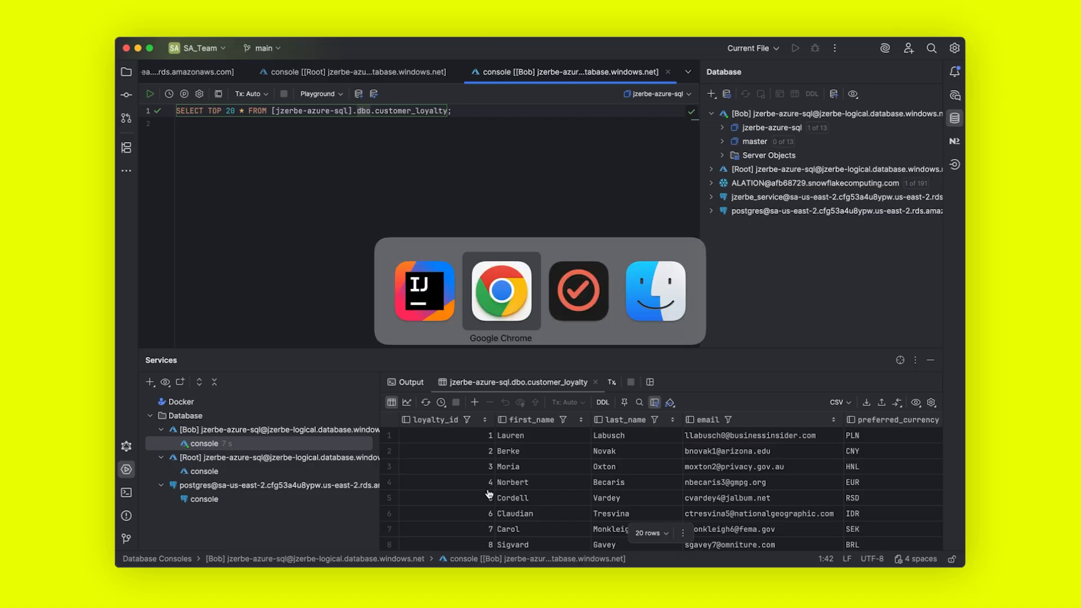